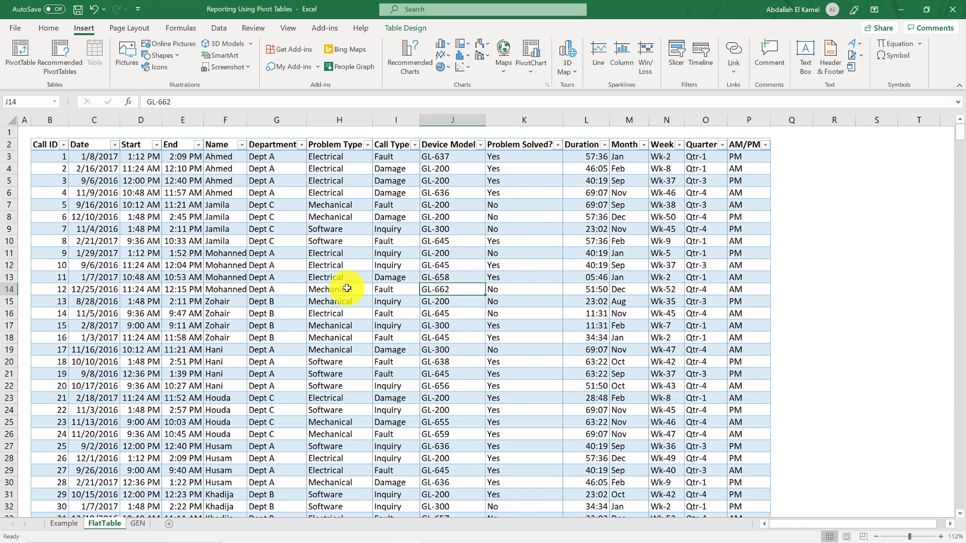
- Compare the FlatTable source data with the daily call tracking report on the Example sheet
{"action": "left_click", "coordinate": [347, 289]}
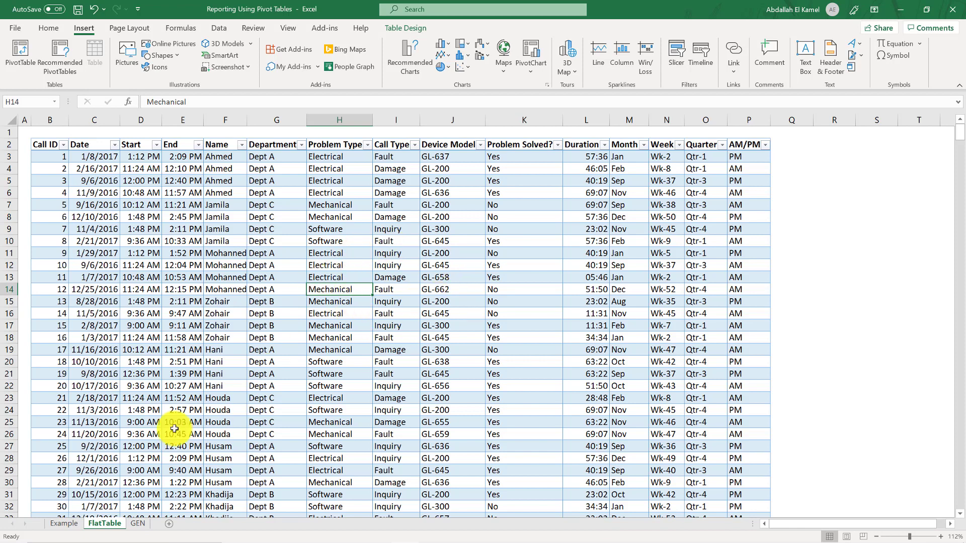
{"action": "left_click", "coordinate": [64, 523]}
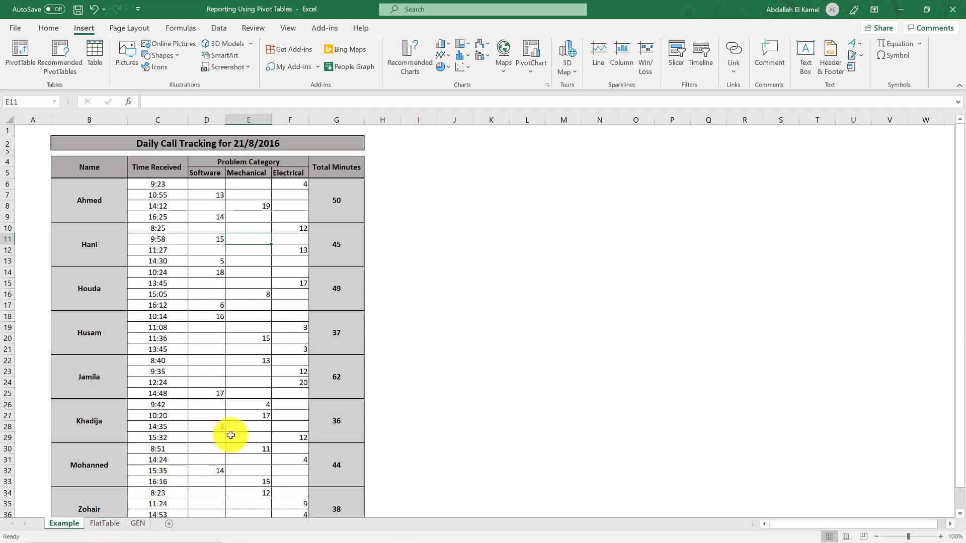
{"action": "left_click", "coordinate": [104, 526]}
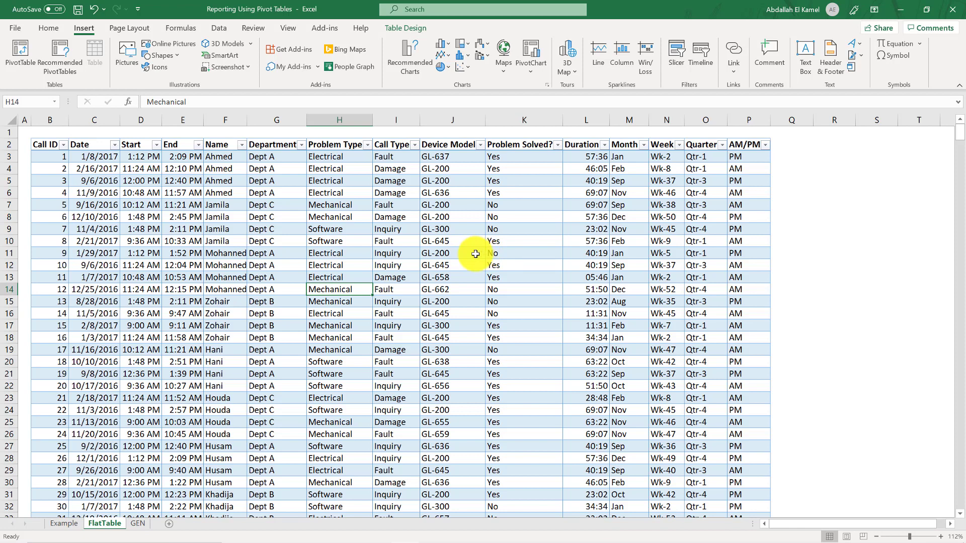
- Create a PivotTable from the Calls table on a new worksheet
{"action": "left_click", "coordinate": [352, 240]}
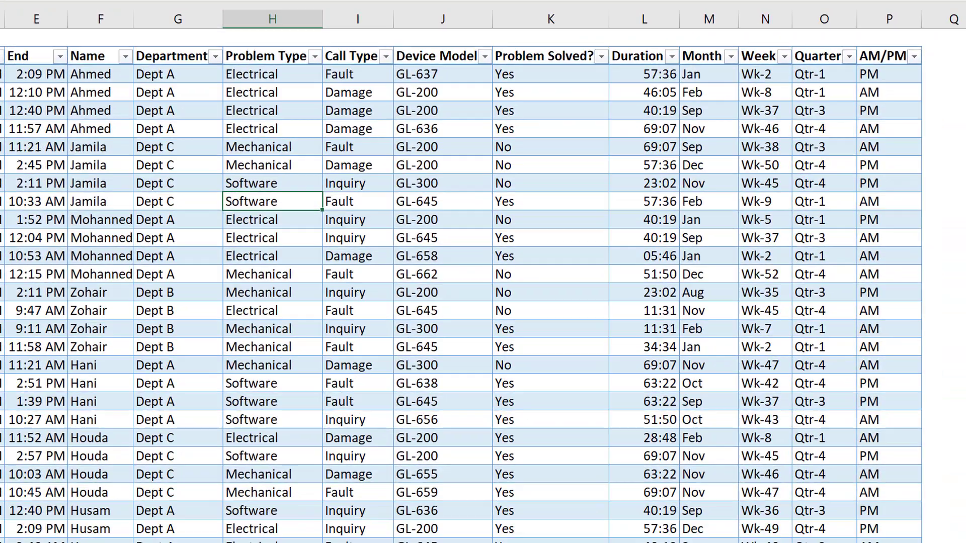
{"action": "left_click", "coordinate": [25, 71]}
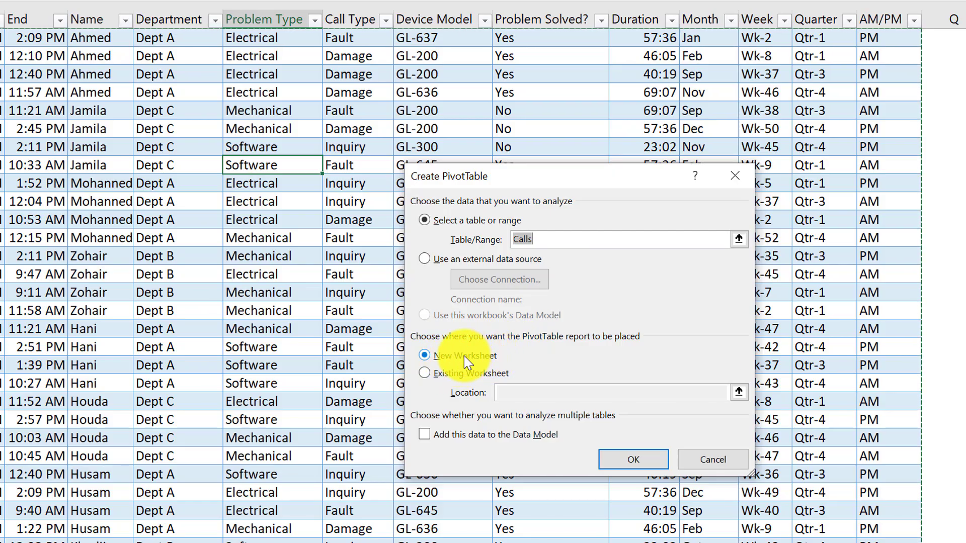
{"action": "left_click", "coordinate": [643, 461]}
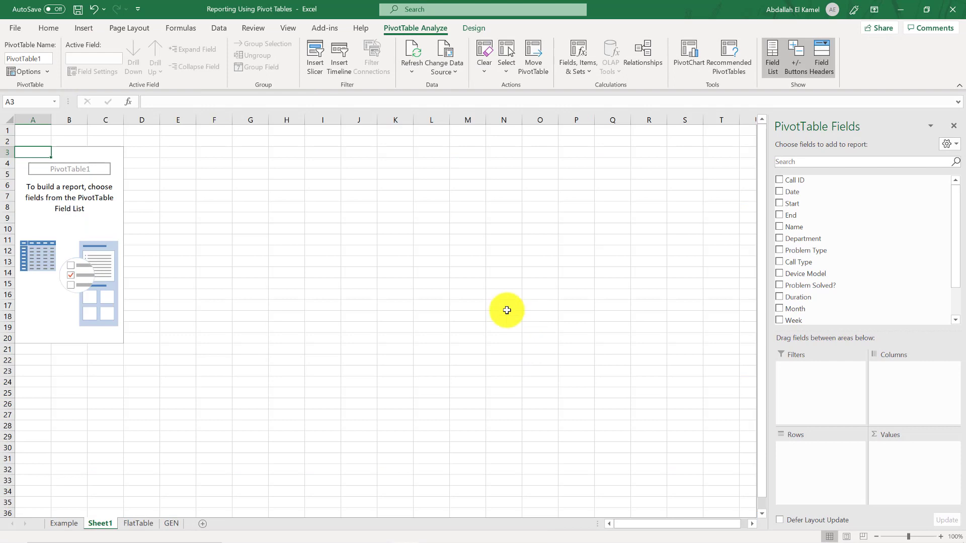
- Insert a blank column before column A on Sheet1 and select a cell inside the empty PivotTable
{"action": "left_click", "coordinate": [32, 120]}
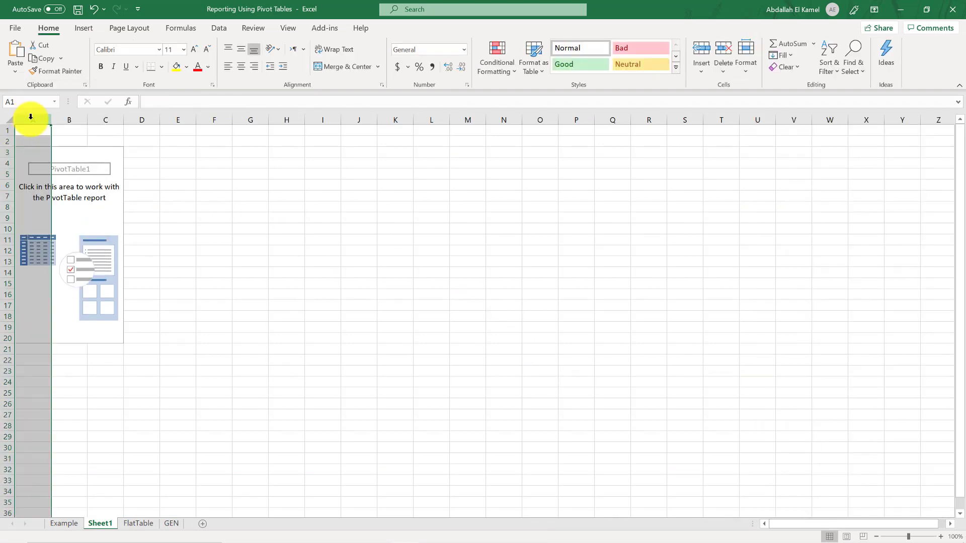
{"action": "right_click", "coordinate": [34, 137]}
{"action": "left_click", "coordinate": [66, 223]}
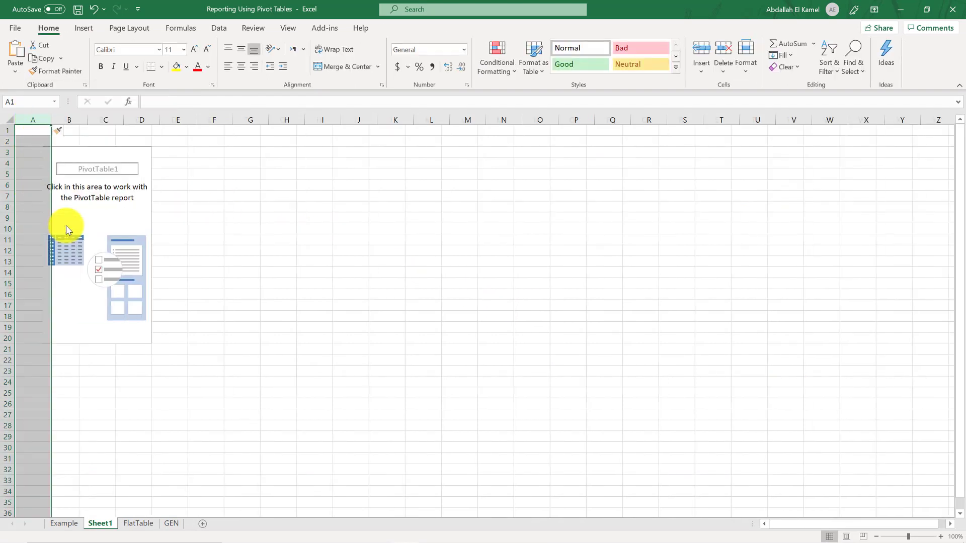
{"action": "left_click", "coordinate": [96, 215]}
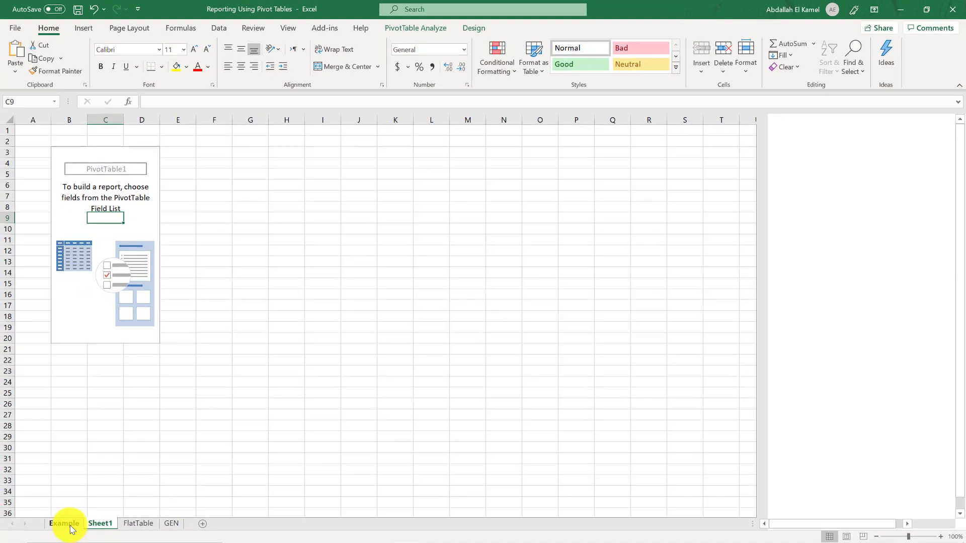
- Check the report layout on the Example sheet, and on Sheet1 add Name and Start to the PivotTable rows
{"action": "left_click", "coordinate": [65, 523]}
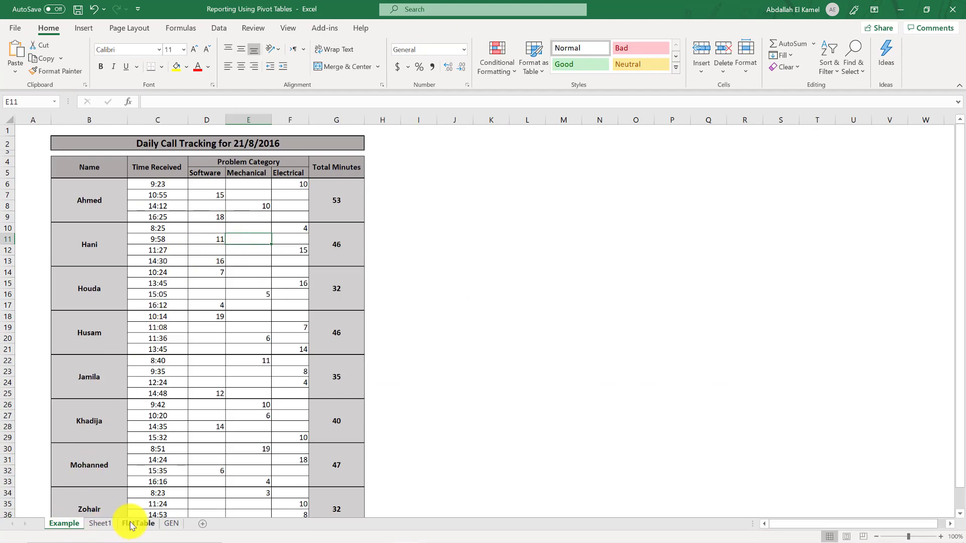
{"action": "left_click", "coordinate": [102, 523]}
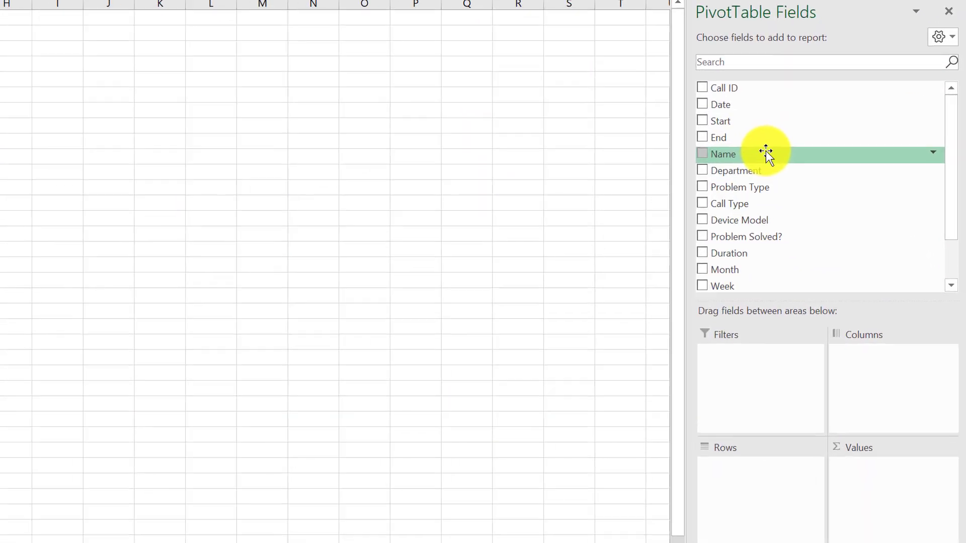
{"action": "left_click_drag", "start_coordinate": [823, 226], "coordinate": [812, 436]}
{"action": "left_click_drag", "start_coordinate": [747, 448], "coordinate": [749, 461]}
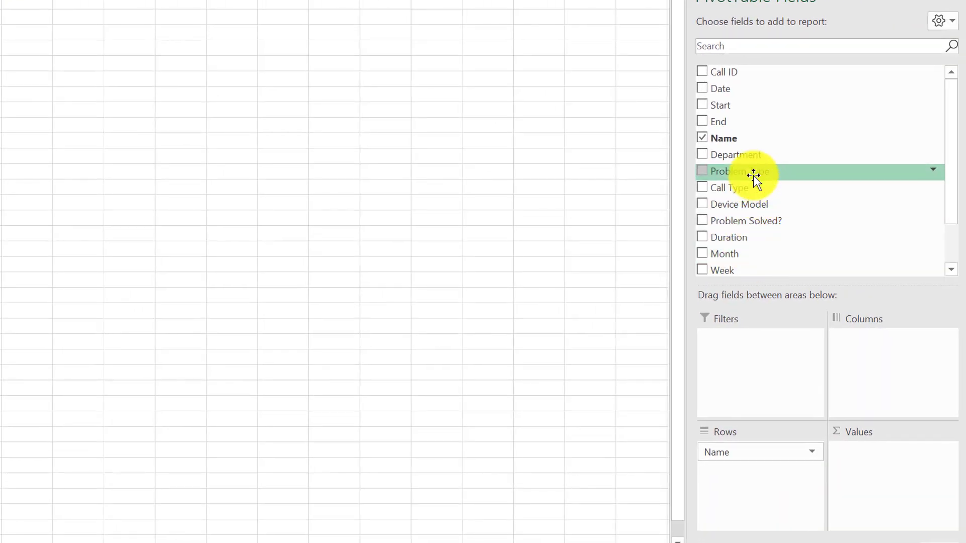
{"action": "left_click_drag", "start_coordinate": [744, 103], "coordinate": [774, 482]}
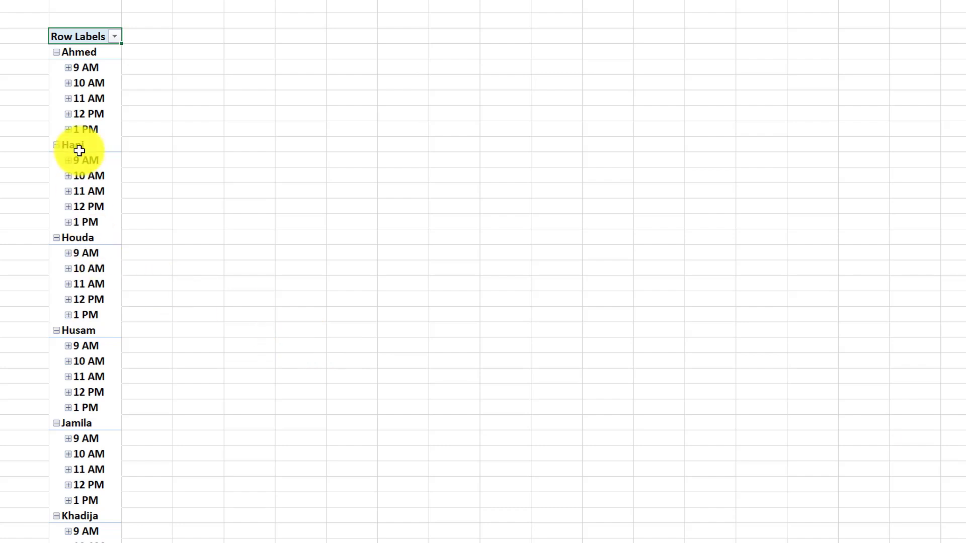
- Ungroup the hour groups under each name so the rows list the individual start times
{"action": "left_click", "coordinate": [90, 83]}
{"action": "right_click", "coordinate": [91, 83]}
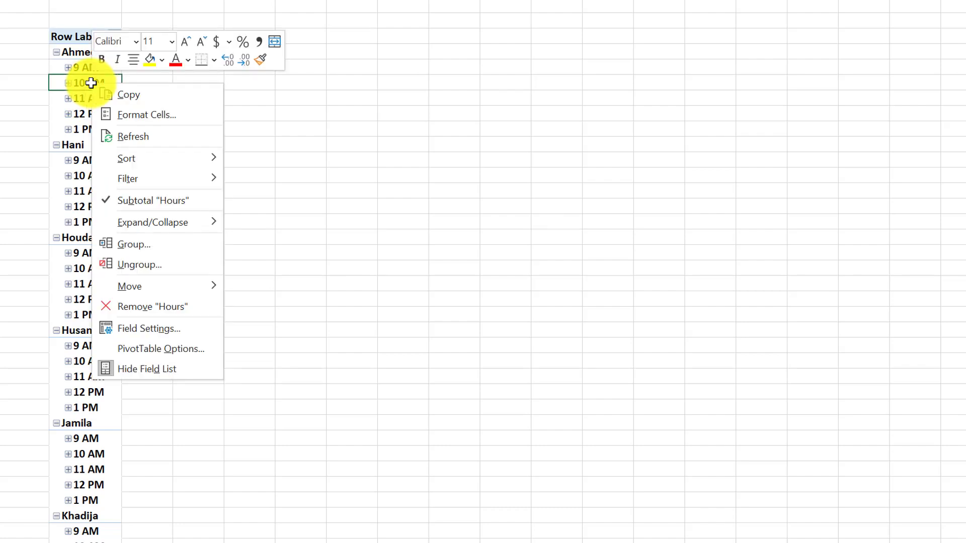
{"action": "left_click", "coordinate": [155, 264]}
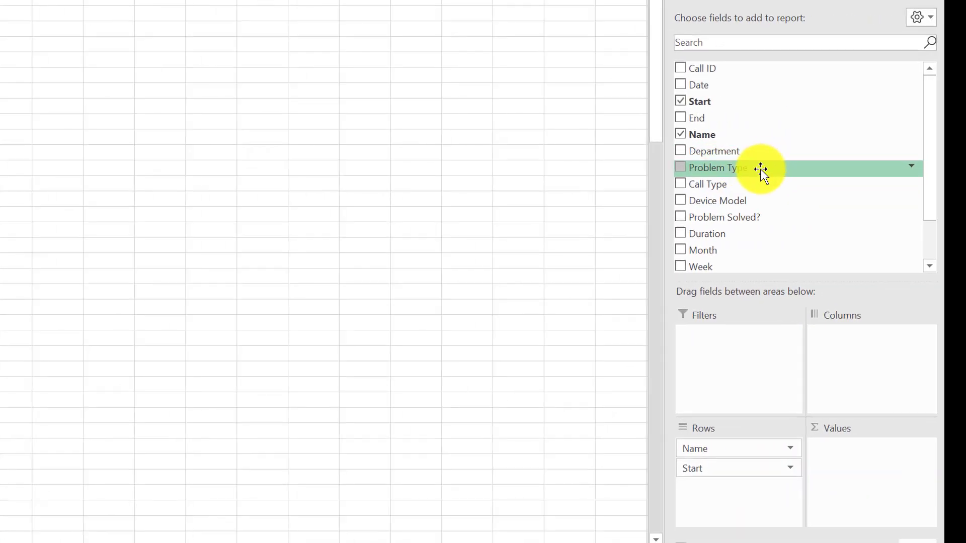
- Add Problem Type to the PivotTable columns and Duration to the values, summarized by Sum
{"action": "left_click_drag", "start_coordinate": [759, 170], "coordinate": [846, 348]}
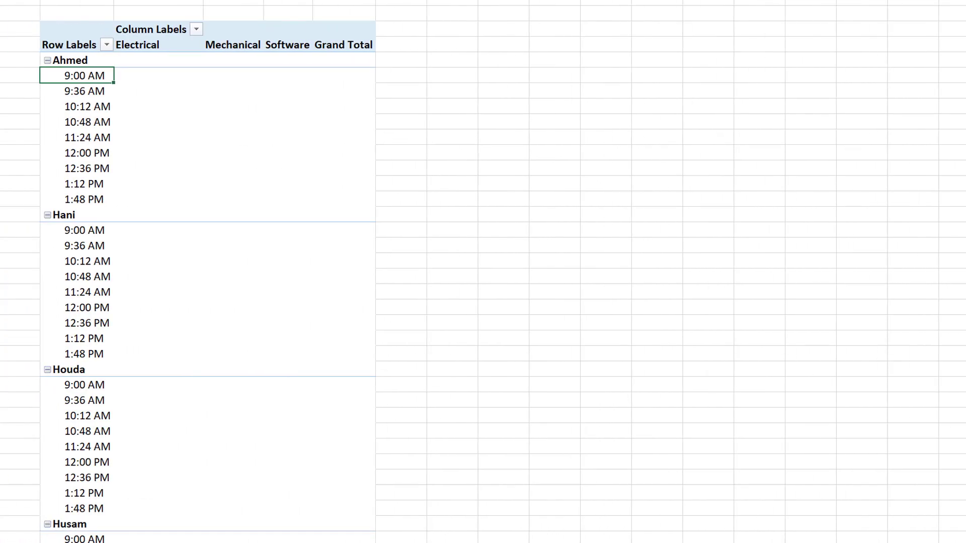
{"action": "left_click_drag", "start_coordinate": [780, 204], "coordinate": [874, 442]}
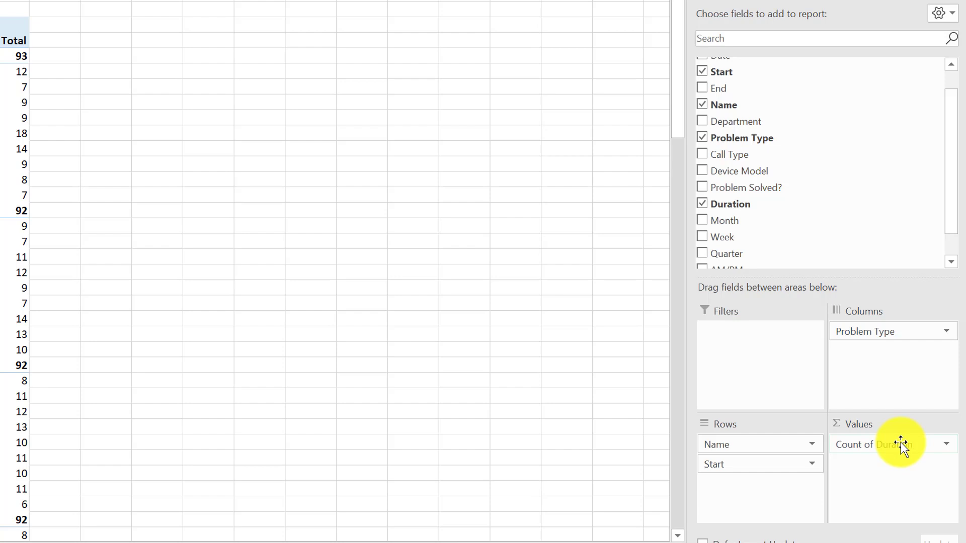
{"action": "left_click", "coordinate": [900, 444]}
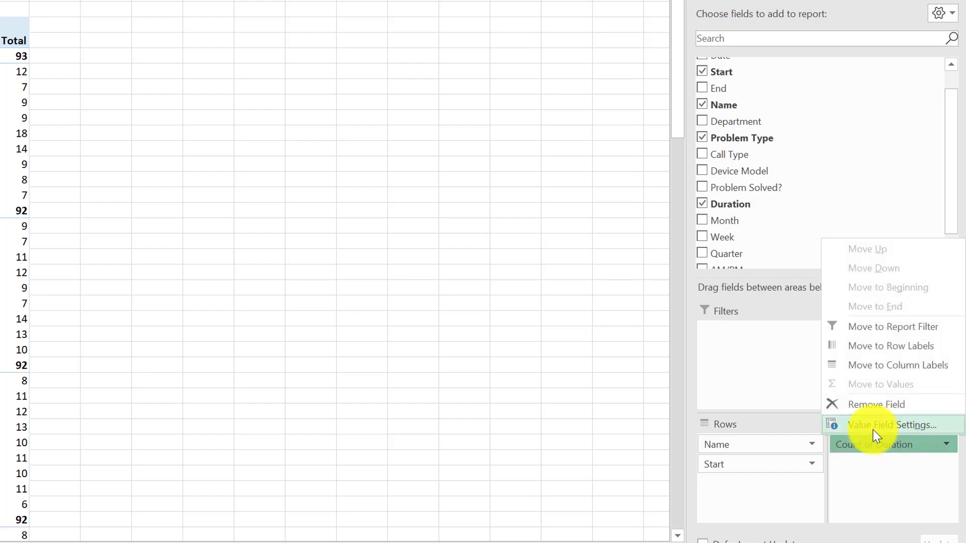
{"action": "left_click", "coordinate": [873, 425]}
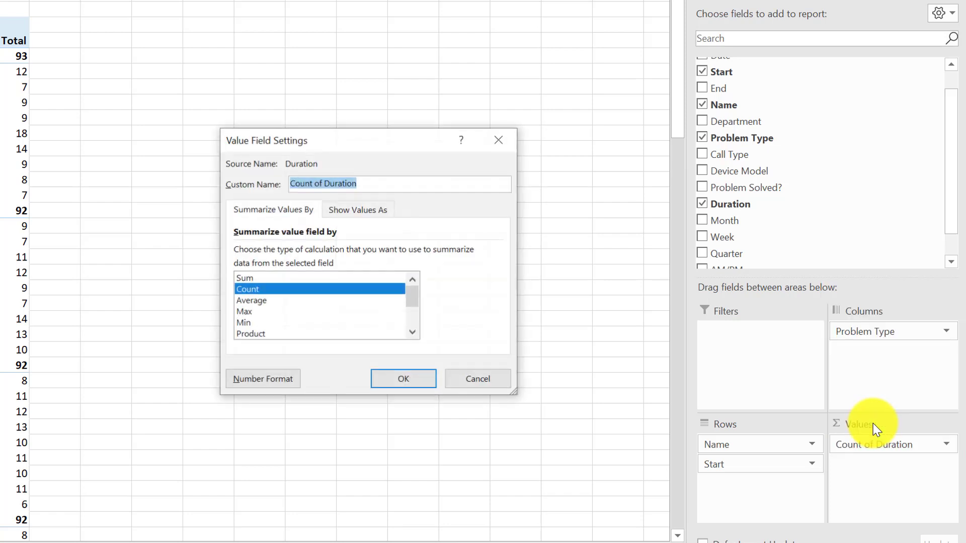
{"action": "left_click", "coordinate": [282, 277]}
{"action": "left_click", "coordinate": [404, 380]}
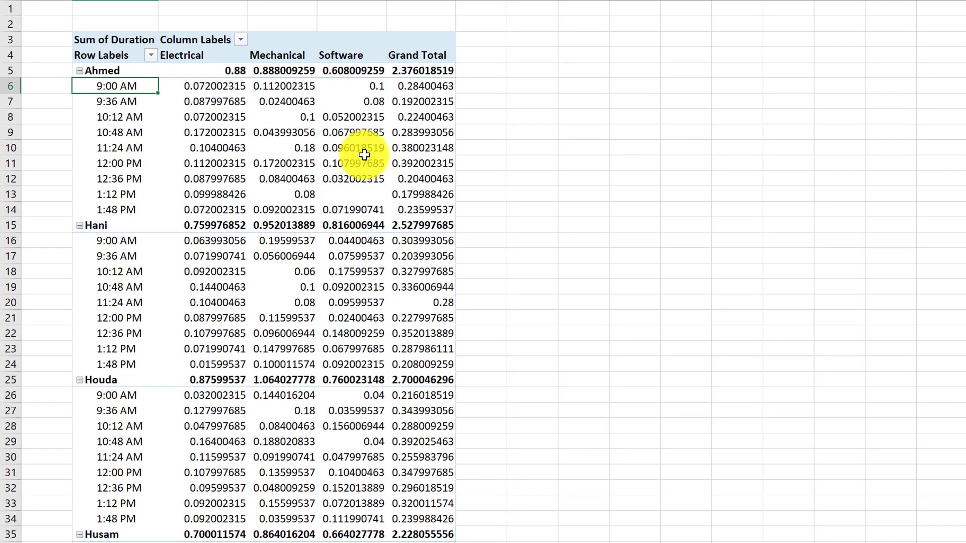
{"action": "left_click", "coordinate": [364, 146]}
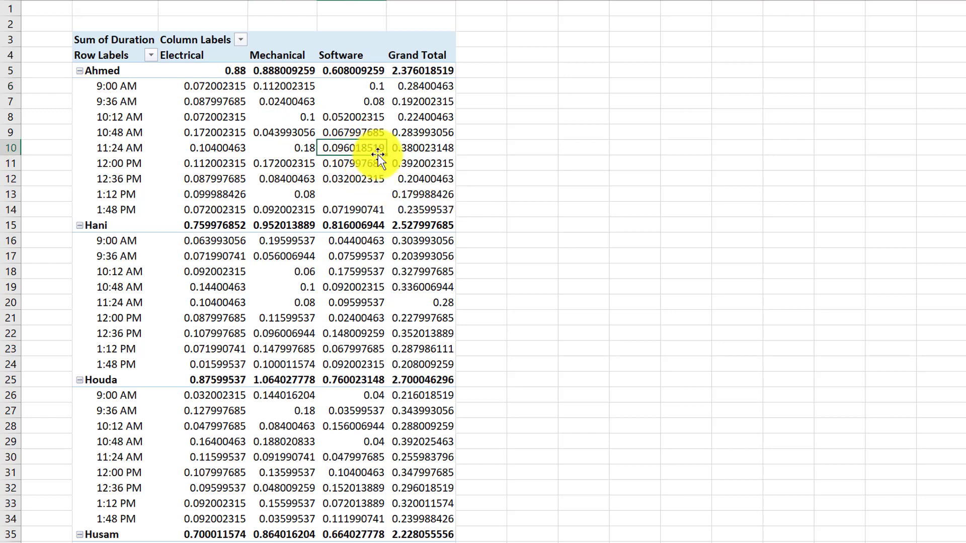
{"action": "mouse_move", "coordinate": [371, 146]}
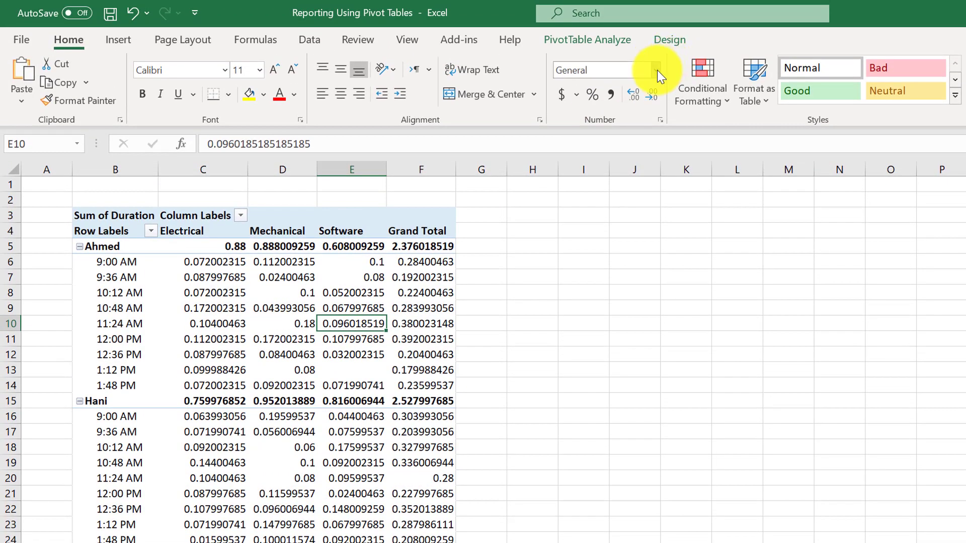
{"action": "left_click", "coordinate": [656, 70]}
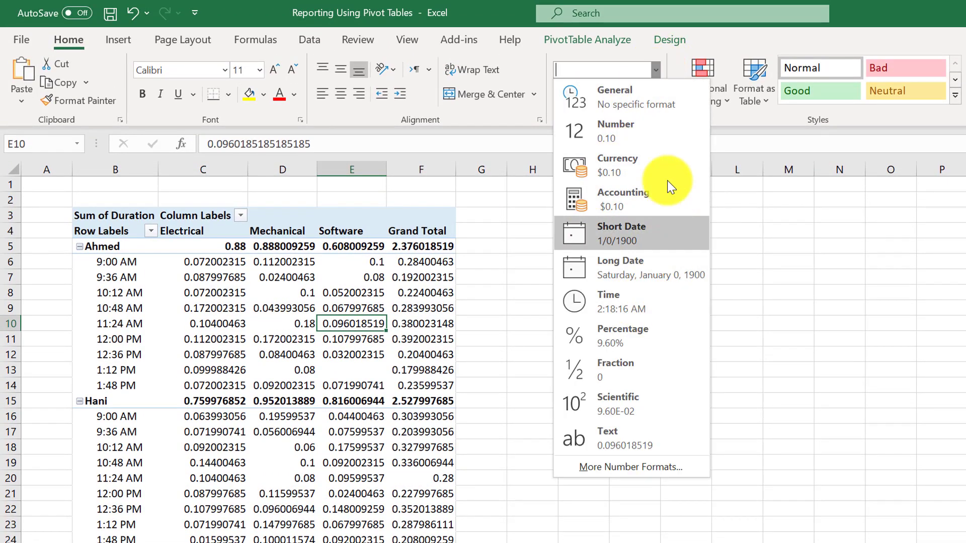
{"action": "left_click", "coordinate": [360, 322]}
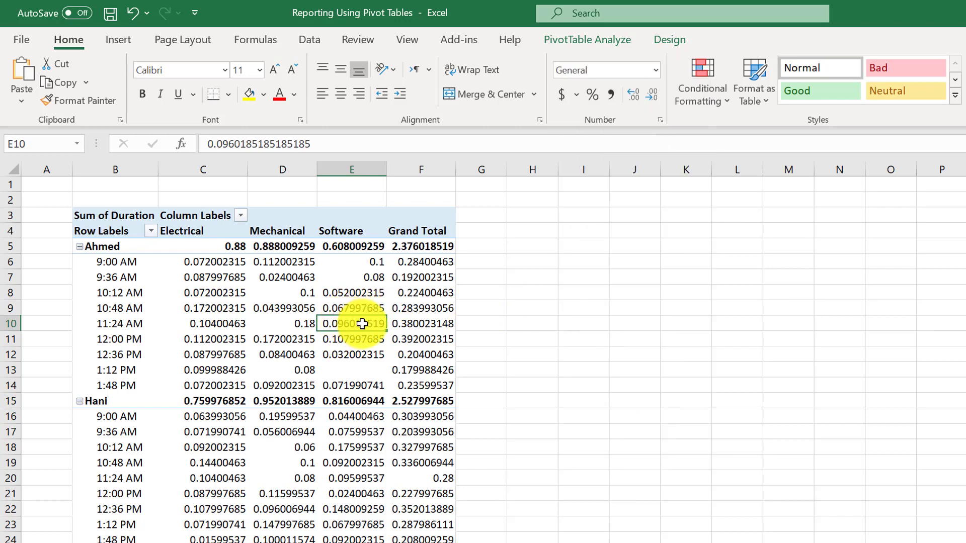
- Apply the custom number format [hh]:mm to all the Sum of Duration values in the PivotTable
{"action": "right_click", "coordinate": [354, 323]}
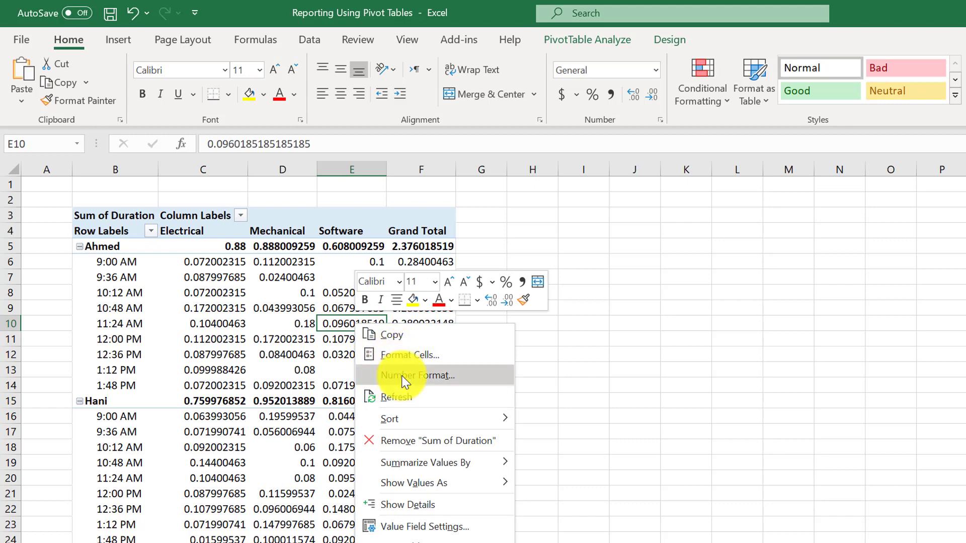
{"action": "left_click", "coordinate": [418, 374]}
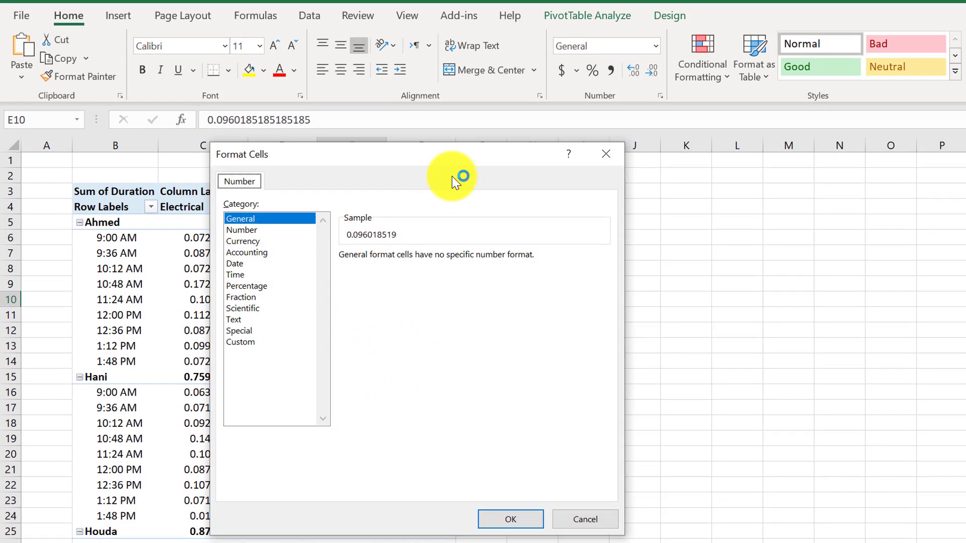
{"action": "left_click_drag", "start_coordinate": [472, 181], "coordinate": [737, 263]}
{"action": "left_click_drag", "start_coordinate": [738, 155], "coordinate": [739, 155]}
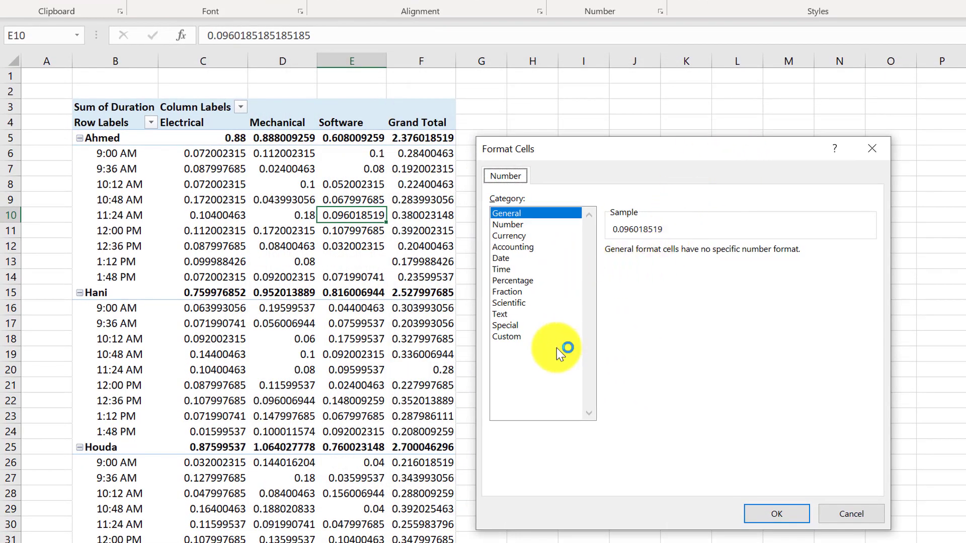
{"action": "left_click", "coordinate": [525, 336]}
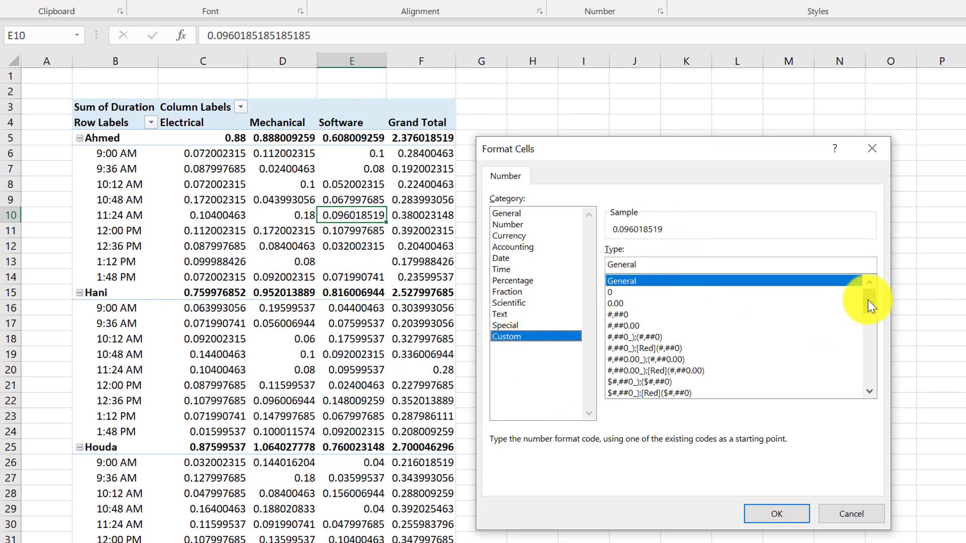
{"action": "left_click_drag", "start_coordinate": [868, 300], "coordinate": [870, 378]}
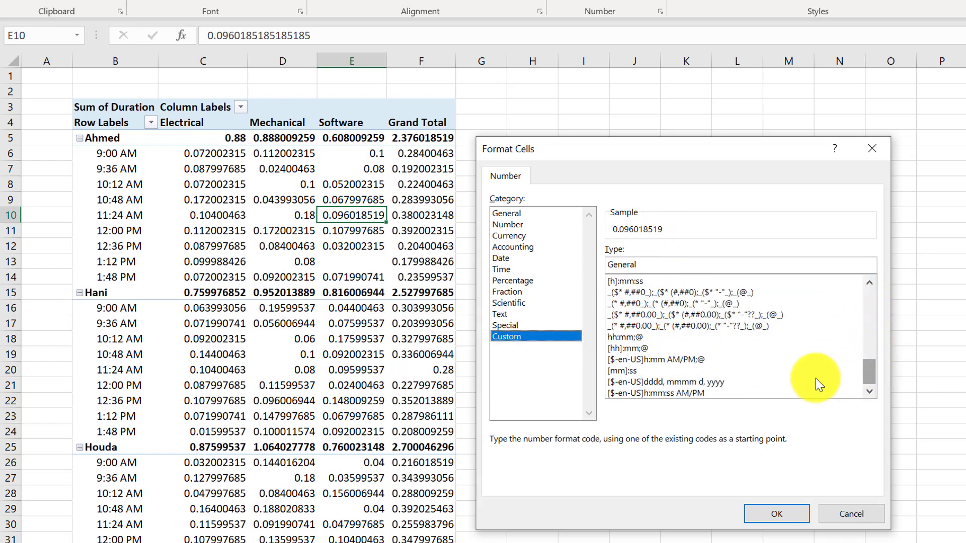
{"action": "left_click", "coordinate": [629, 349]}
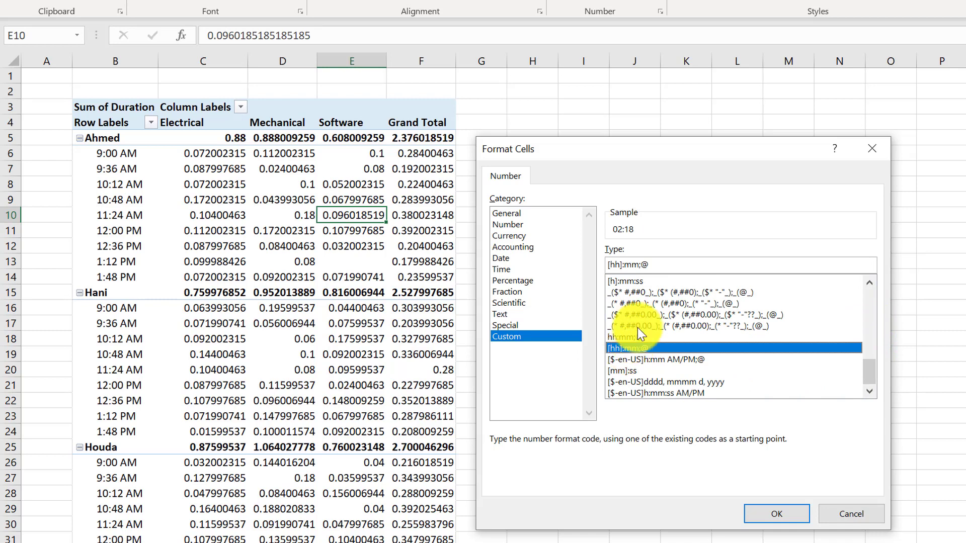
{"action": "left_click", "coordinate": [665, 262]}
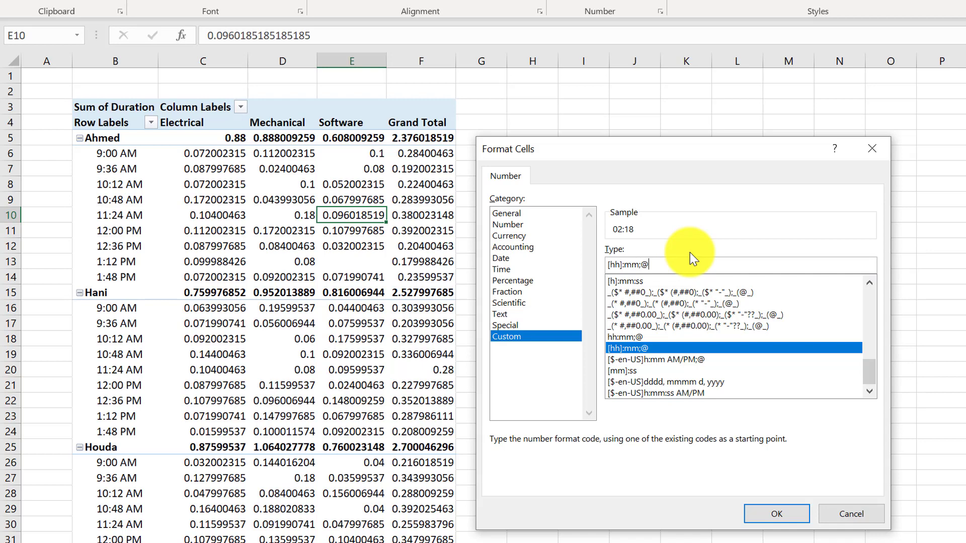
{"action": "key", "text": "BackSpace"}
{"action": "key", "text": "BackSpace"}
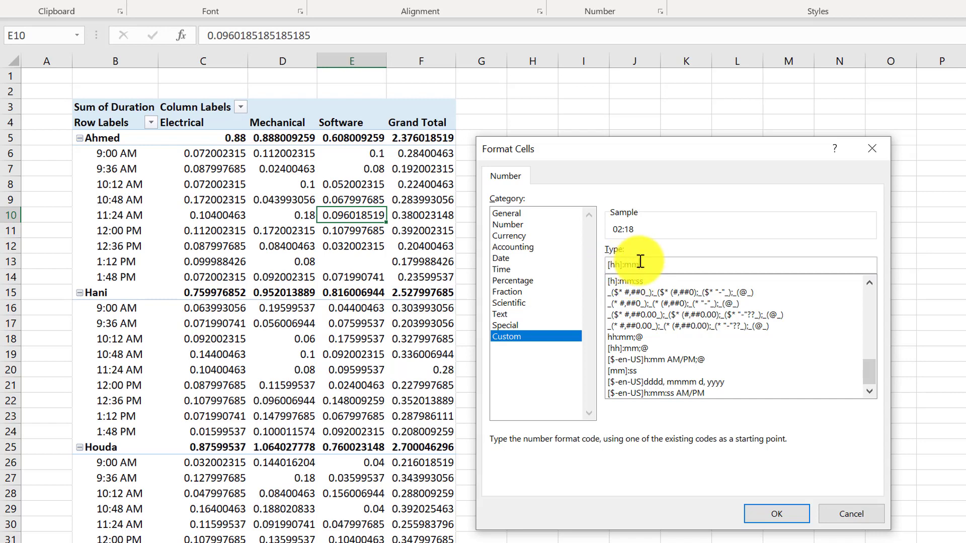
{"action": "left_click", "coordinate": [777, 512]}
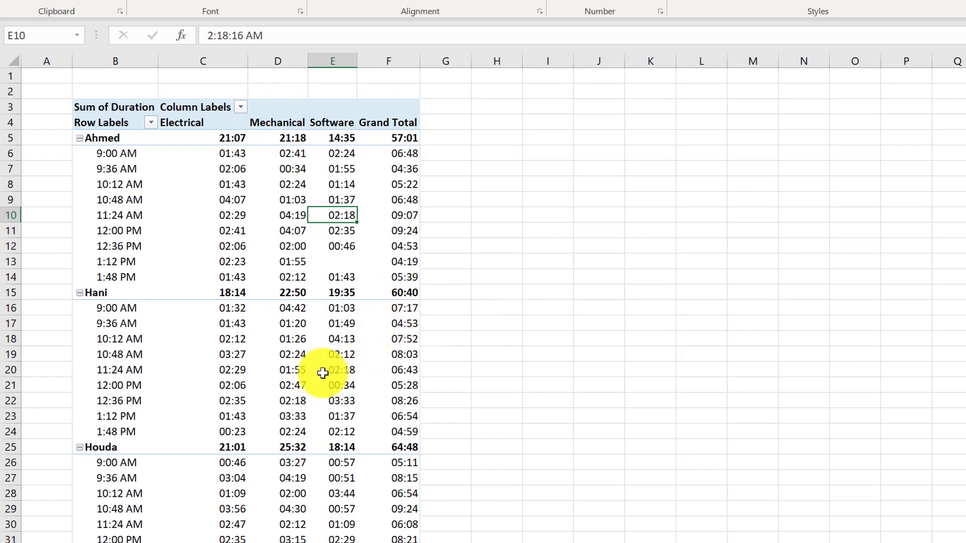
- Change the PivotTable's report layout to Tabular Form so Name and Start sit in separate columns
{"action": "mouse_move", "coordinate": [303, 366]}
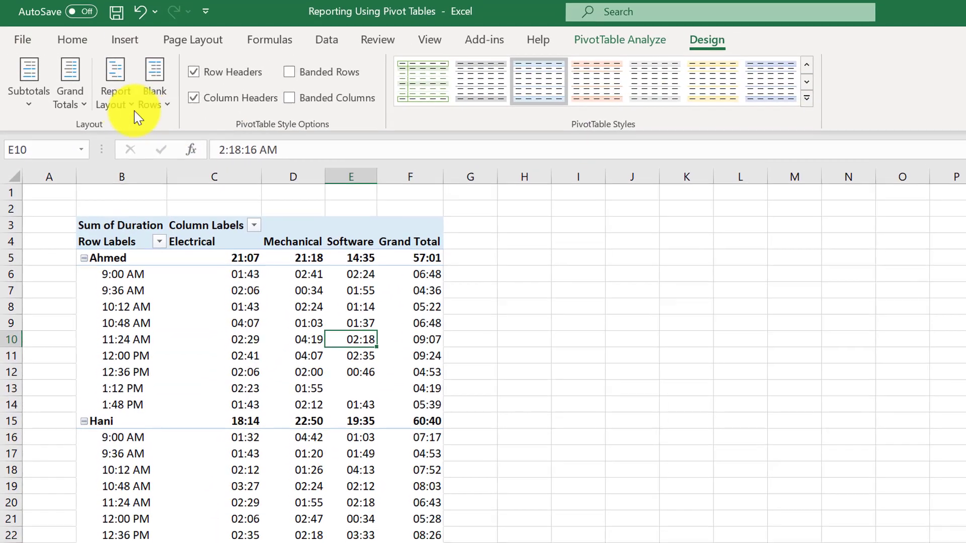
{"action": "left_click", "coordinate": [117, 107]}
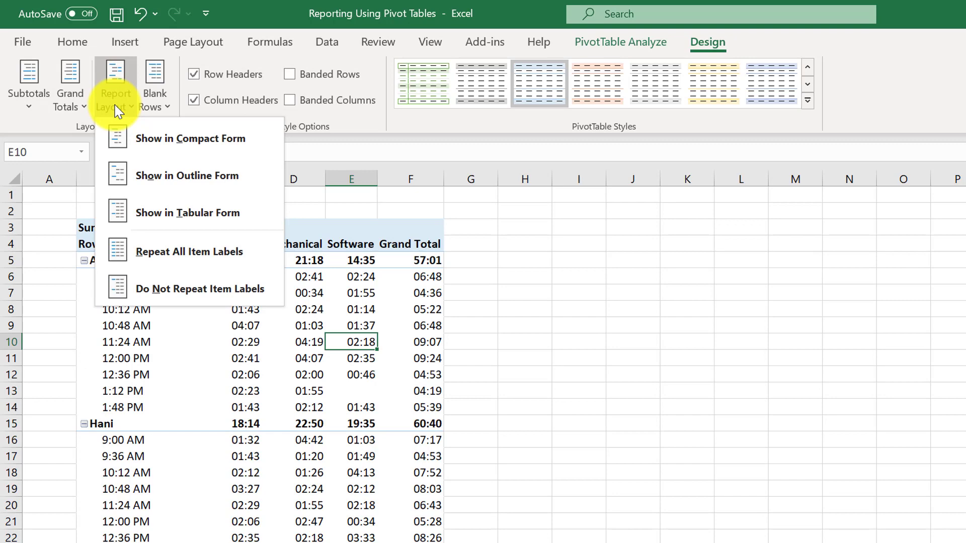
{"action": "left_click", "coordinate": [702, 40]}
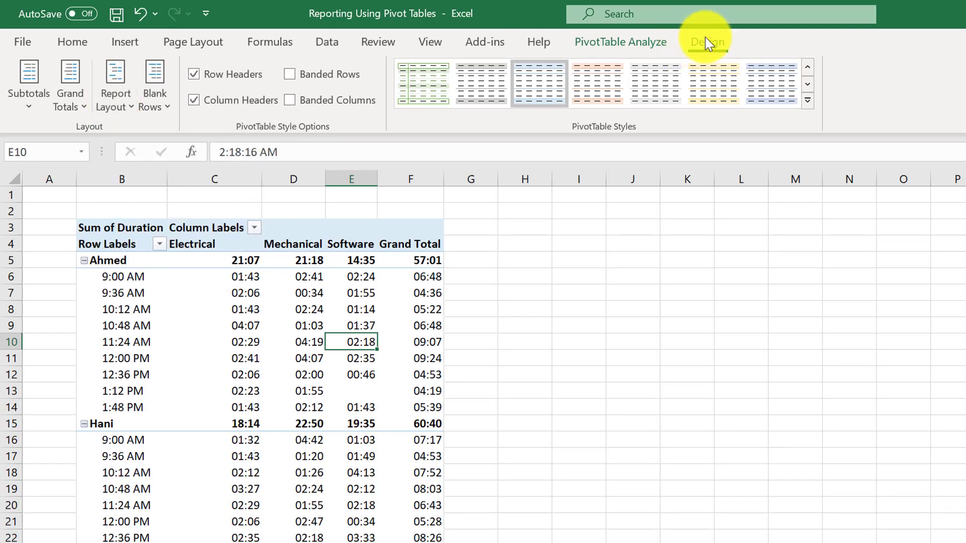
{"action": "left_click", "coordinate": [121, 106]}
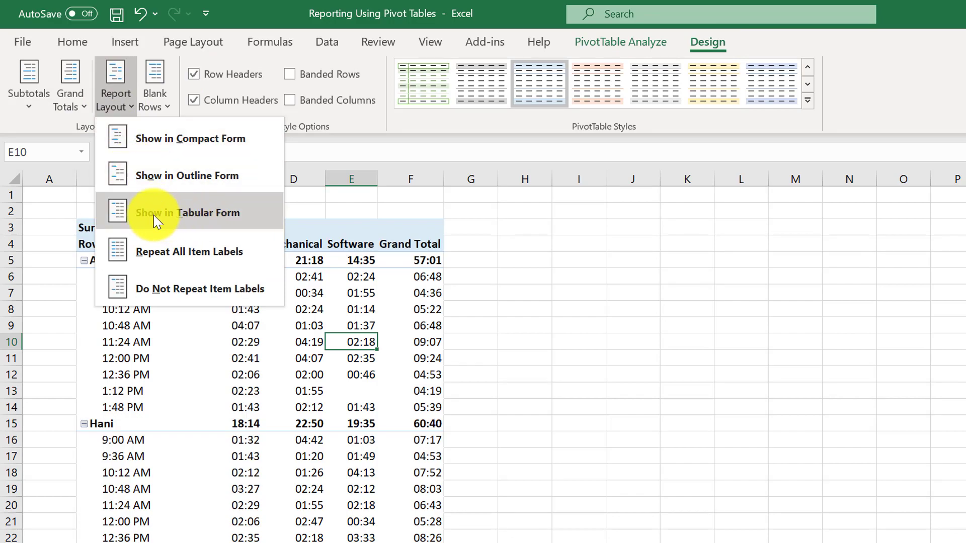
{"action": "left_click", "coordinate": [210, 212]}
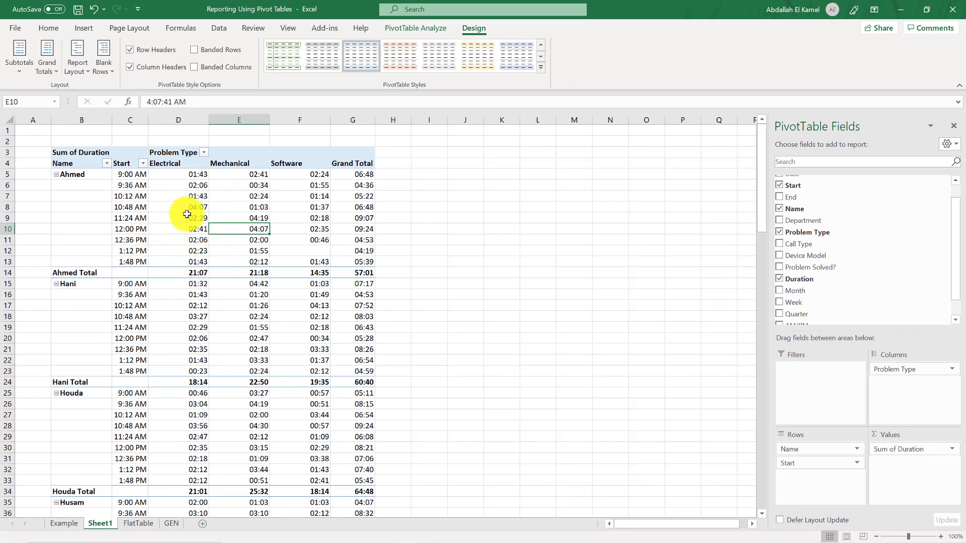
- Hide the expand/collapse (+/-) buttons beside the names in the PivotTable
{"action": "mouse_move", "coordinate": [190, 197]}
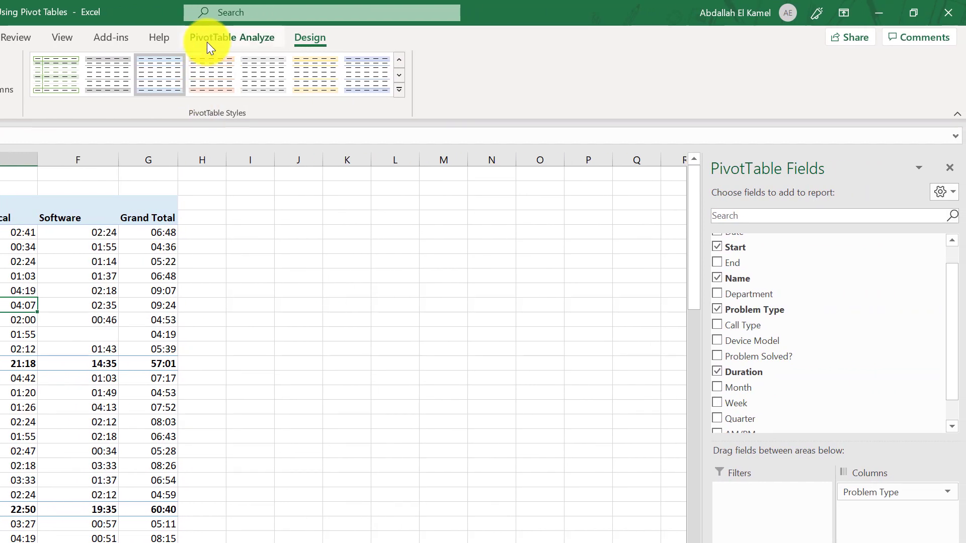
{"action": "left_click", "coordinate": [234, 37]}
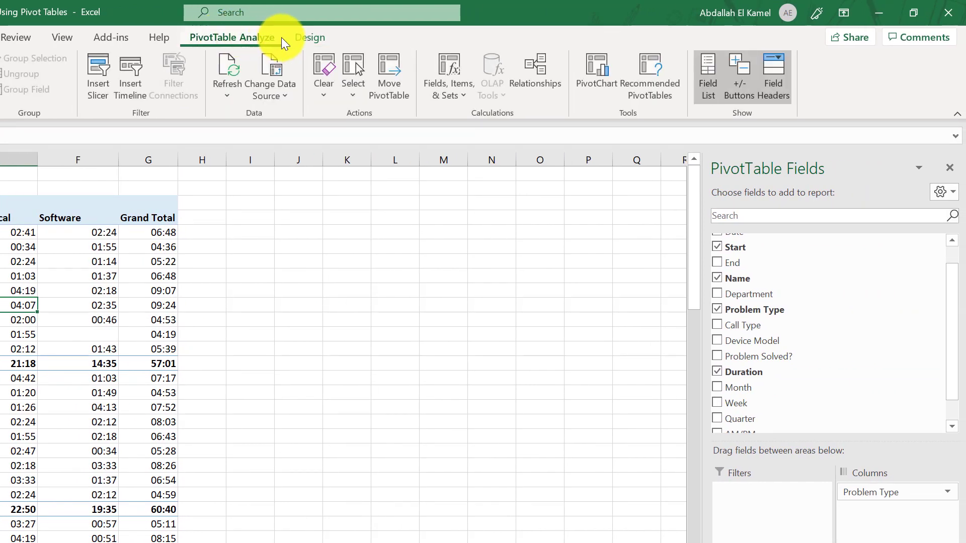
{"action": "left_click", "coordinate": [742, 78]}
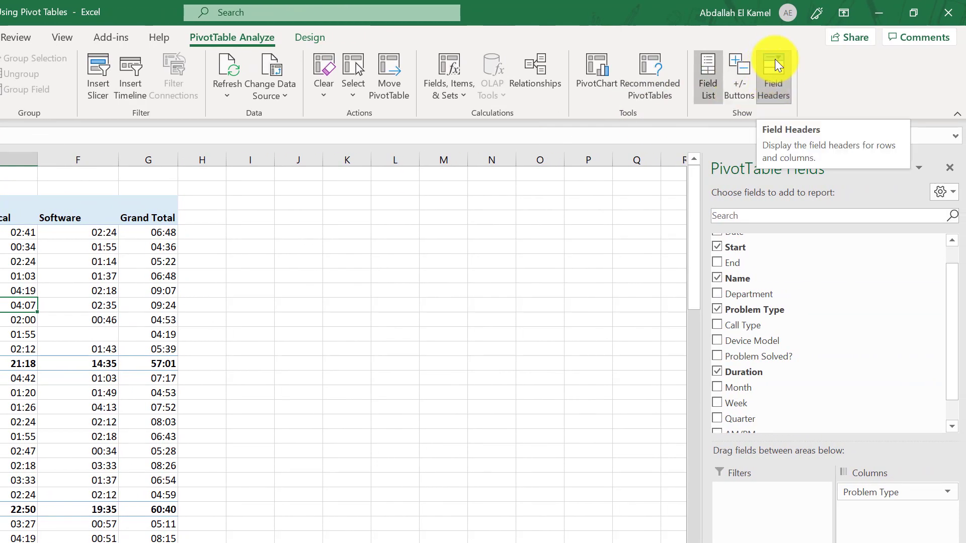
{"action": "left_click", "coordinate": [774, 60]}
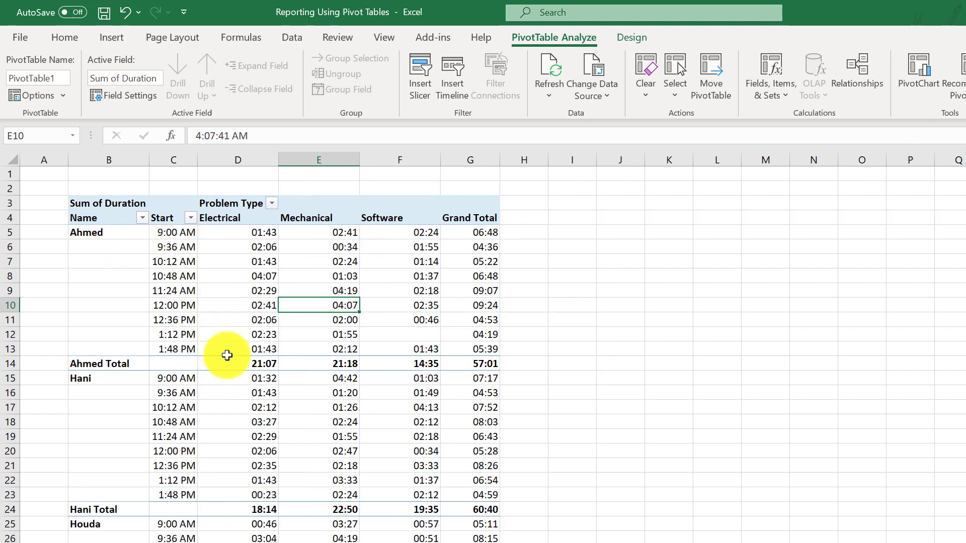
- In the PivotTable options, enable merging and centering of cells with labels
{"action": "mouse_move", "coordinate": [232, 304]}
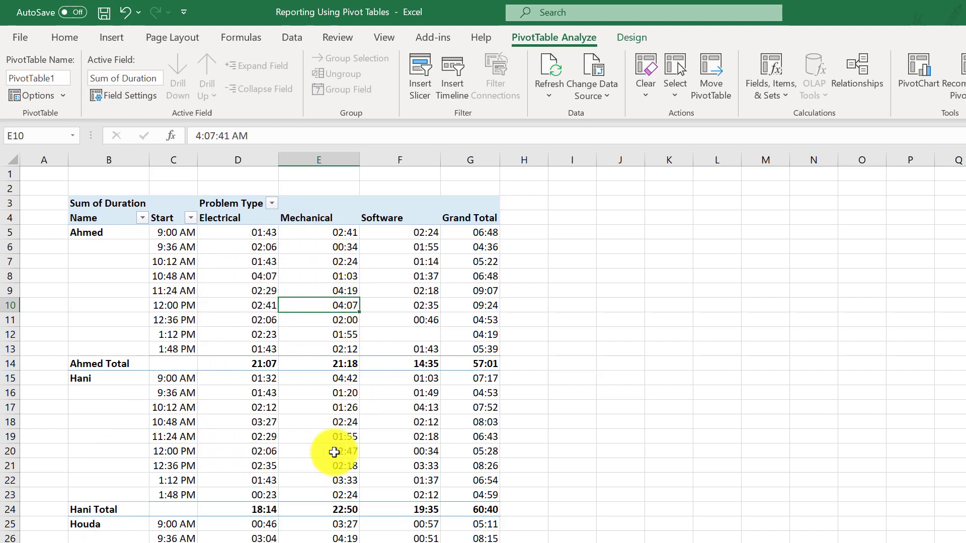
{"action": "right_click", "coordinate": [302, 301]}
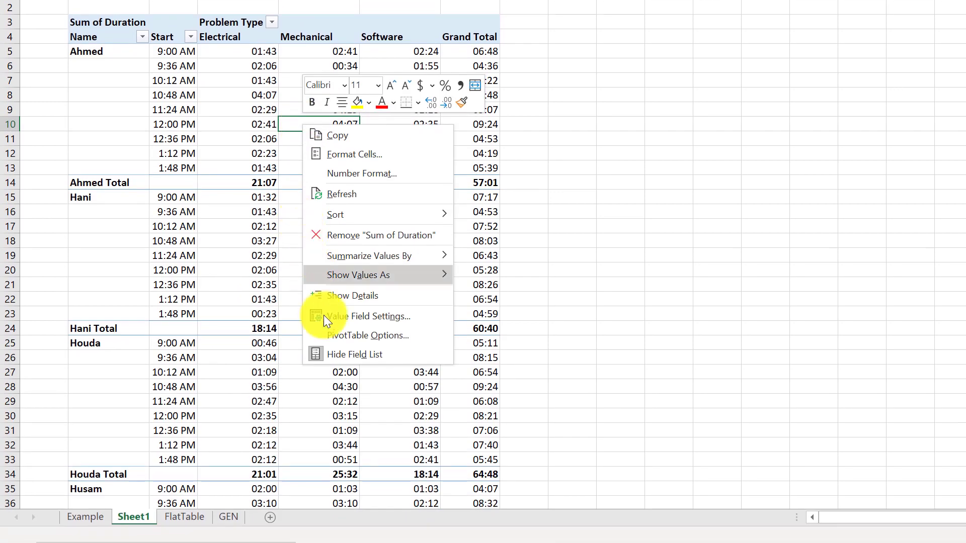
{"action": "left_click", "coordinate": [383, 334]}
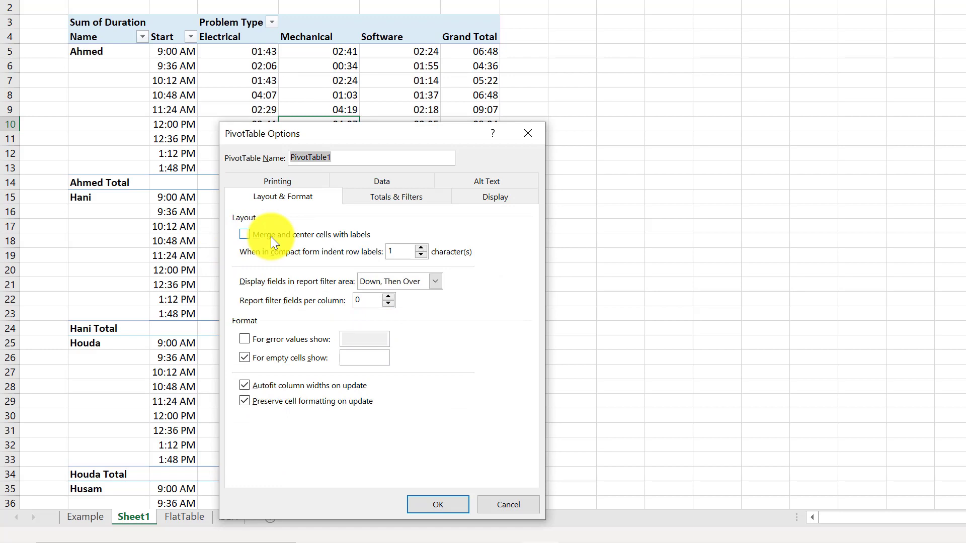
{"action": "left_click", "coordinate": [292, 237]}
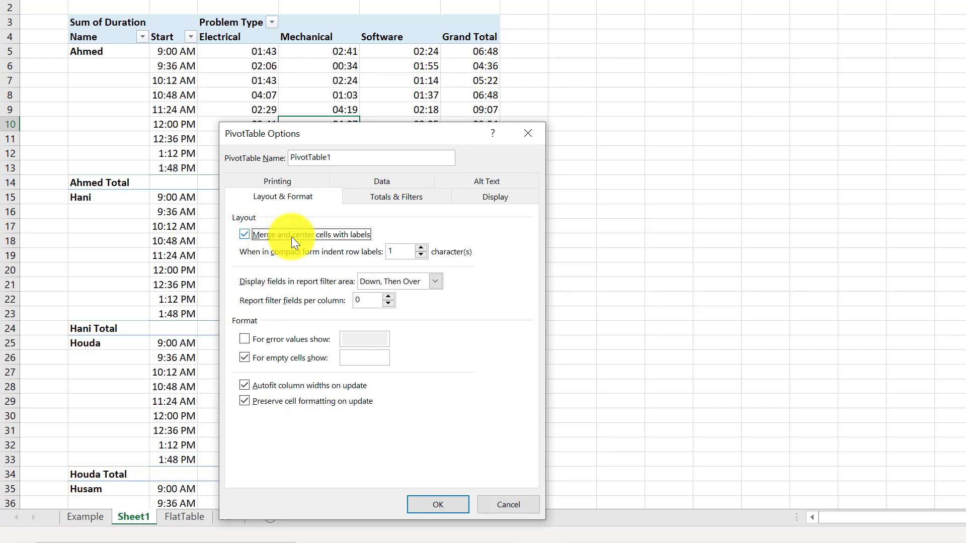
{"action": "left_click", "coordinate": [447, 503]}
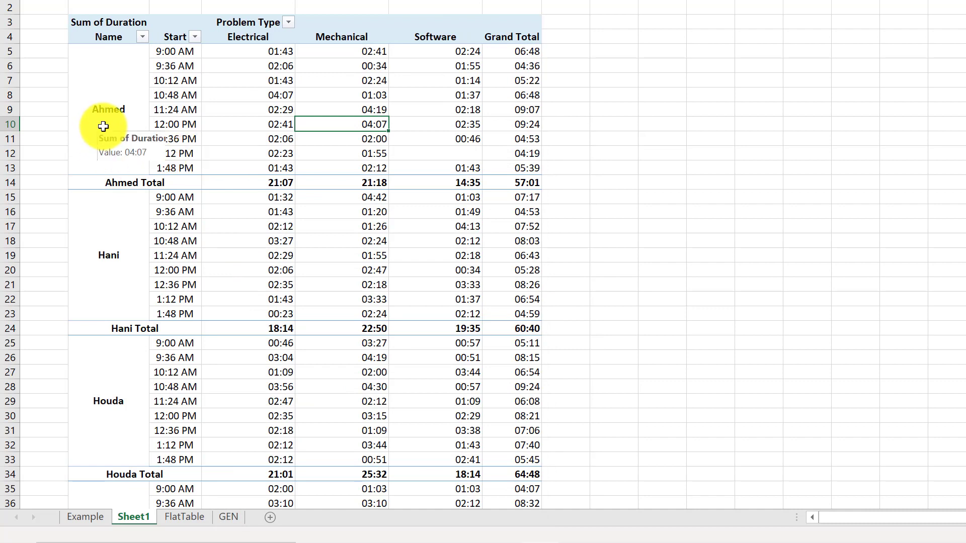
{"action": "left_click", "coordinate": [104, 128]}
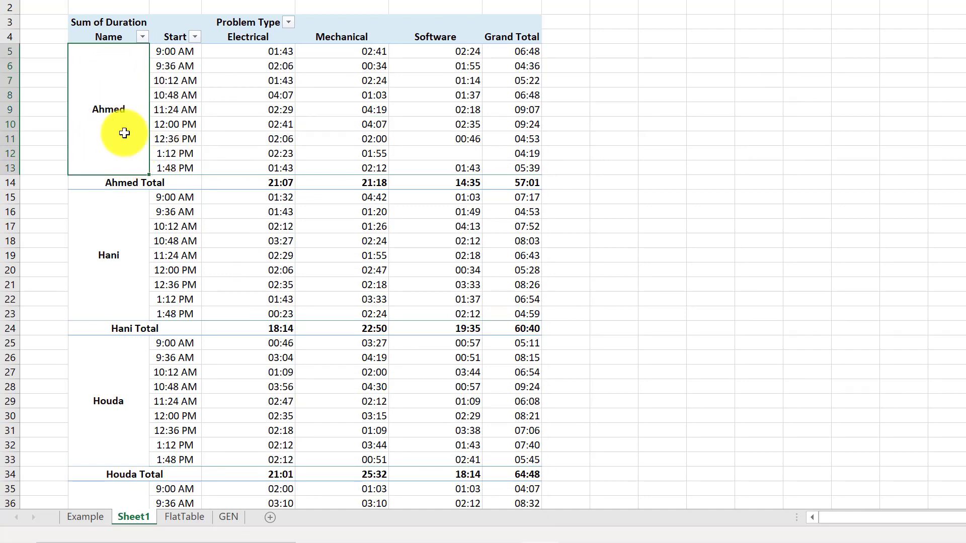
- Apply the gray Light PivotTable style with shaded name labels and subtotal rows and an outlined header
{"action": "left_click", "coordinate": [316, 150]}
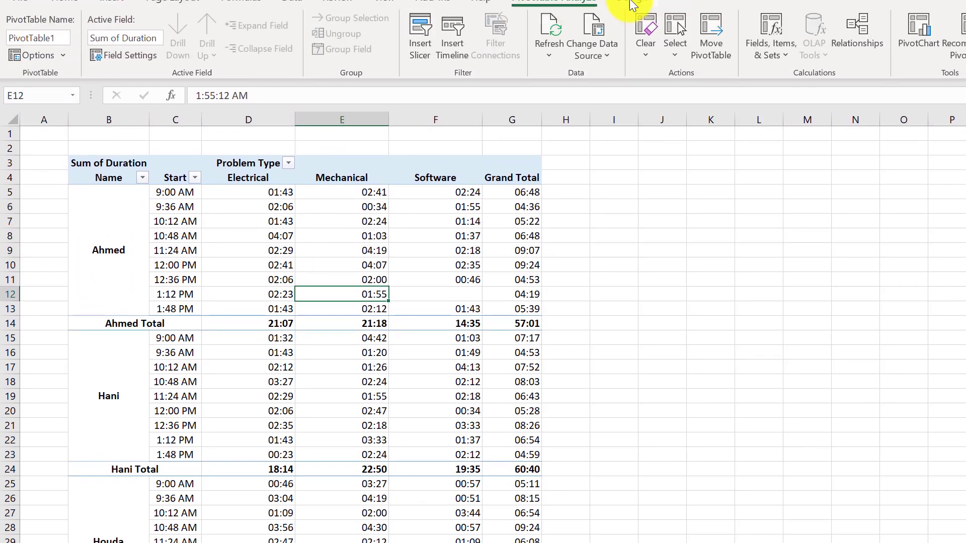
{"action": "left_click", "coordinate": [632, 37]}
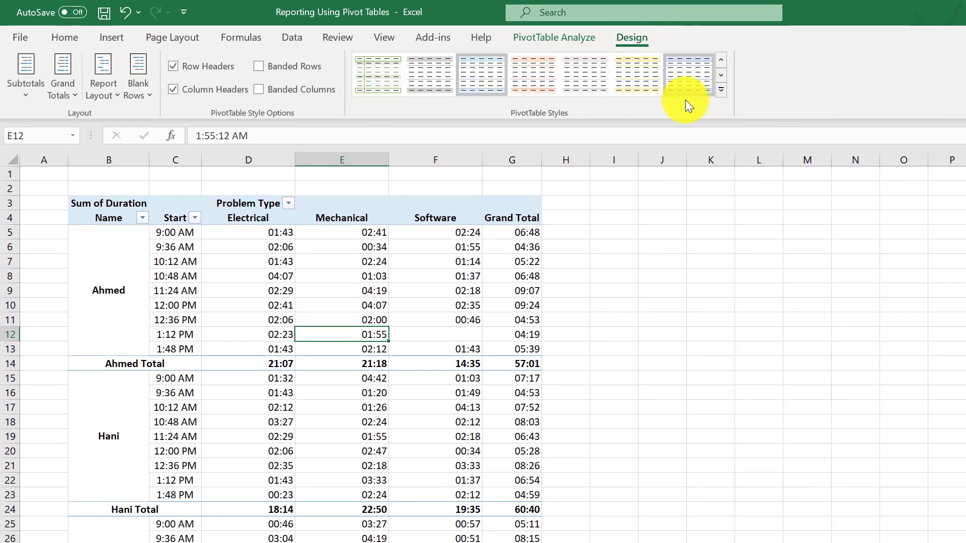
{"action": "left_click", "coordinate": [721, 91]}
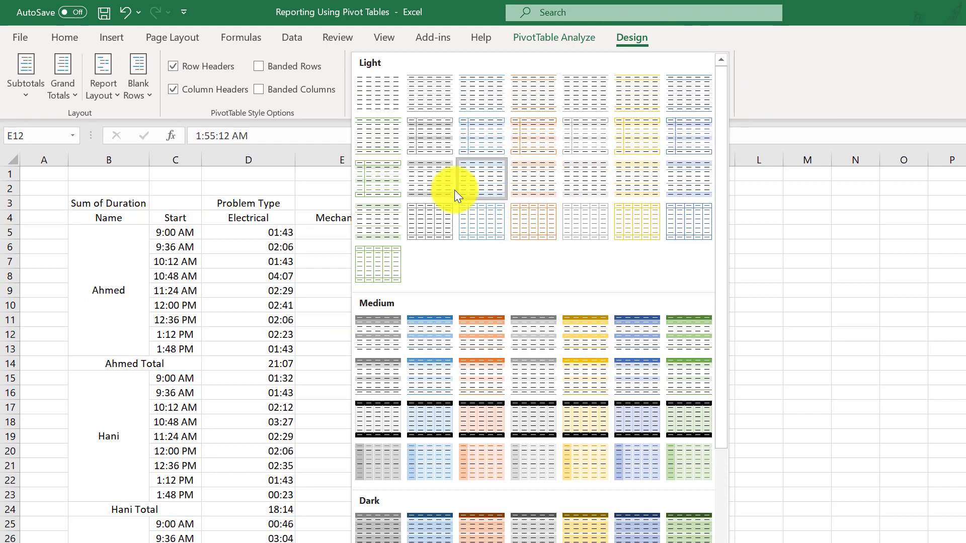
{"action": "left_click", "coordinate": [434, 138]}
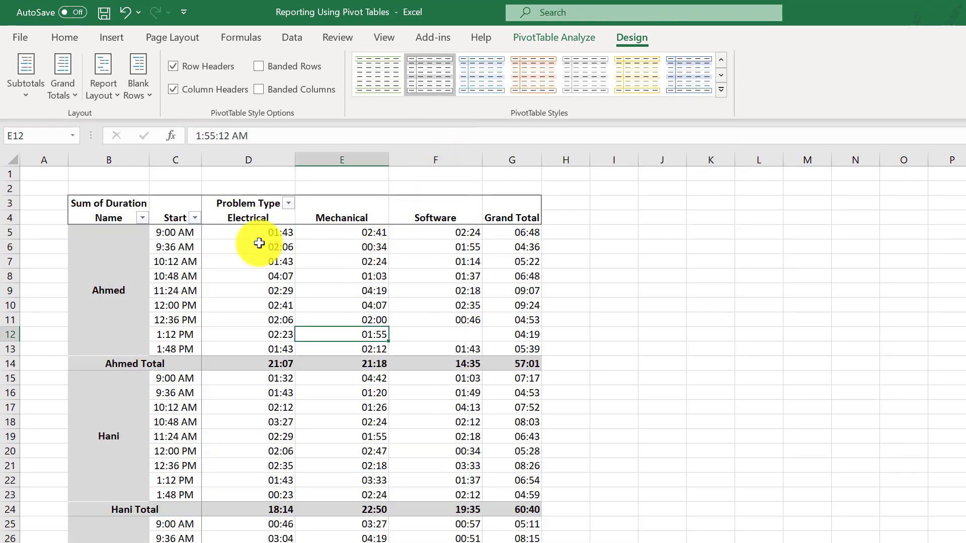
- Insert a blank line after each item to separate the name groups in the PivotTable
{"action": "mouse_move", "coordinate": [239, 365]}
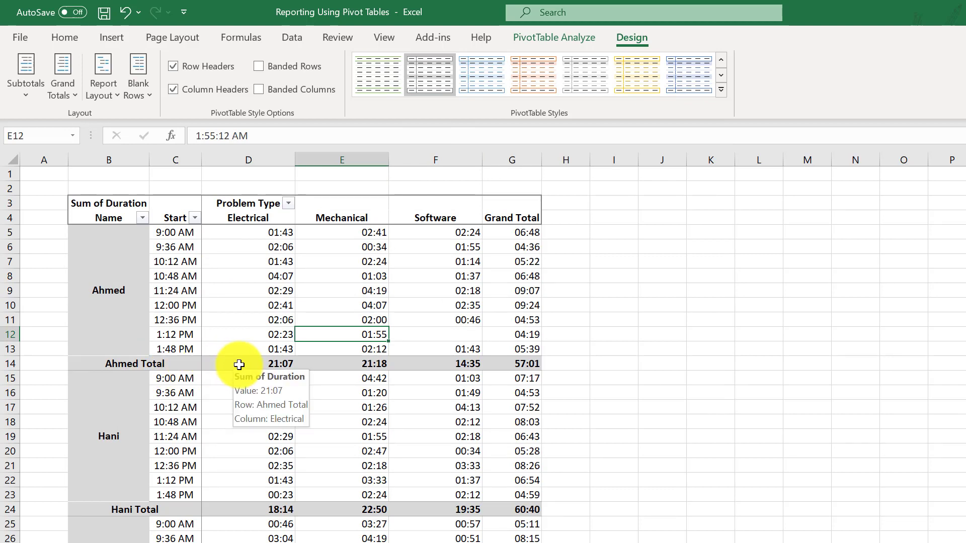
{"action": "left_click", "coordinate": [243, 335]}
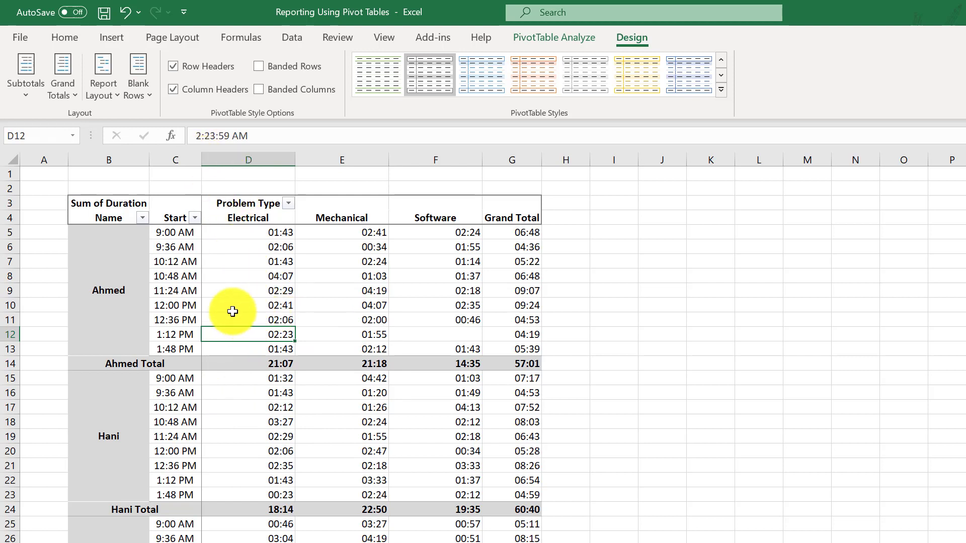
{"action": "left_click", "coordinate": [143, 94]}
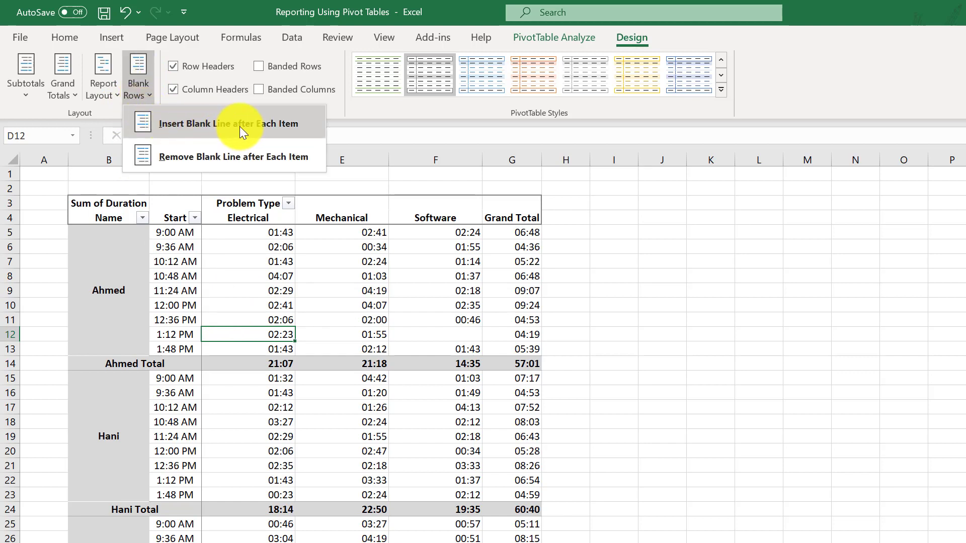
{"action": "left_click", "coordinate": [280, 126]}
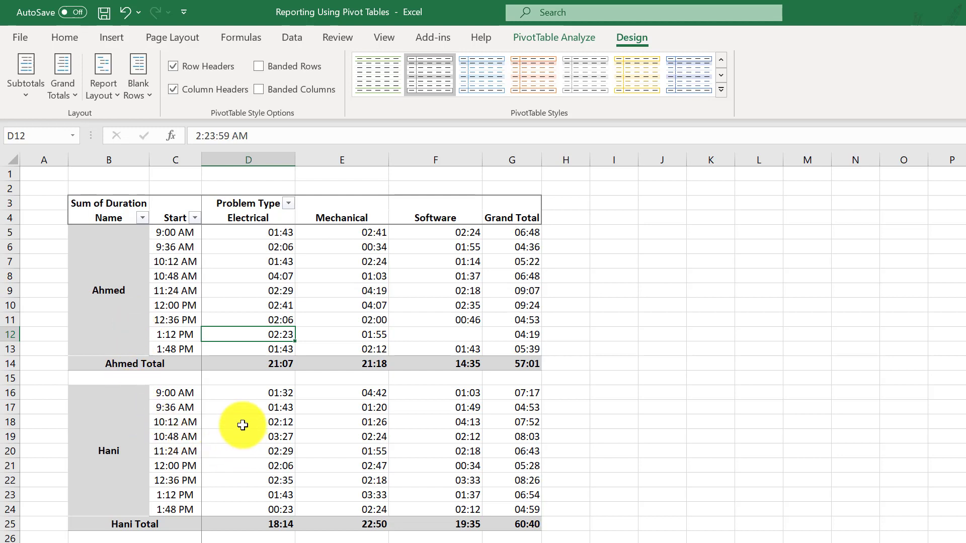
- Hide the worksheet gridlines on Sheet1
{"action": "mouse_move", "coordinate": [242, 425]}
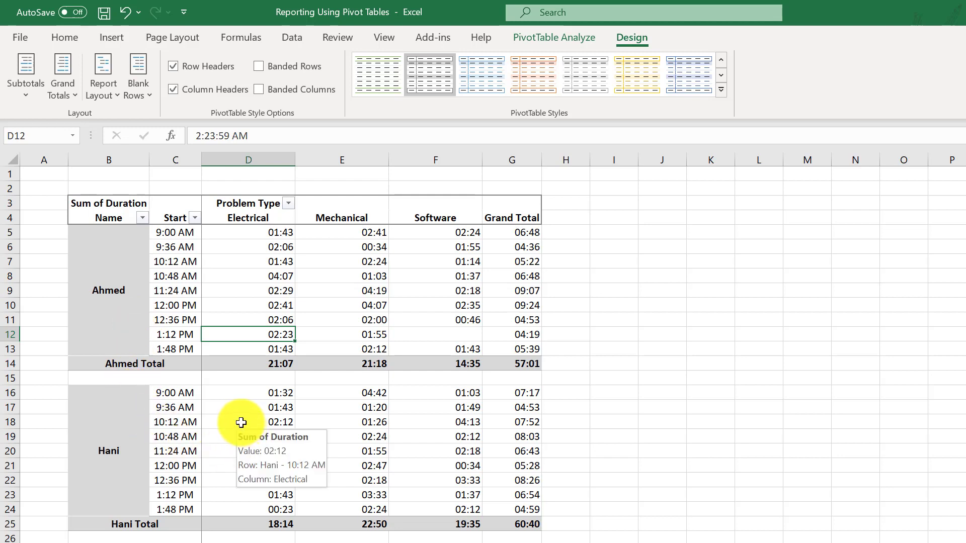
{"action": "left_click", "coordinate": [389, 38]}
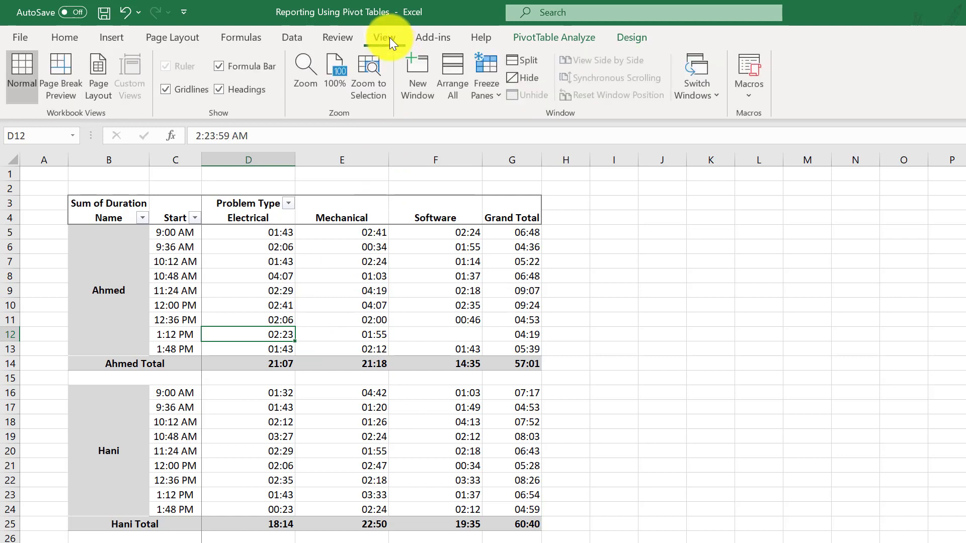
{"action": "left_click", "coordinate": [180, 89]}
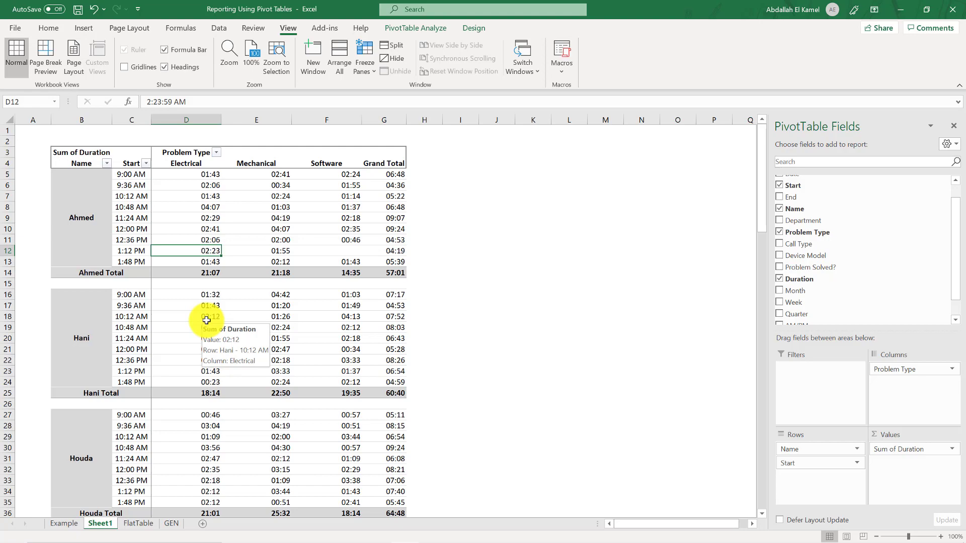
- Add the Date field to the PivotTable's report filters
{"action": "left_click", "coordinate": [250, 314]}
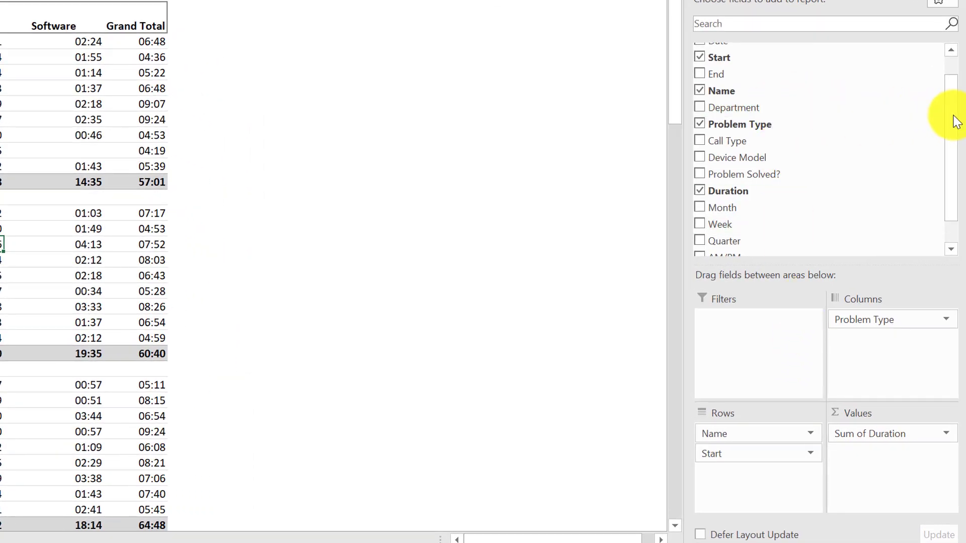
{"action": "left_click_drag", "start_coordinate": [948, 118], "coordinate": [948, 79]}
{"action": "left_click_drag", "start_coordinate": [720, 65], "coordinate": [757, 325]}
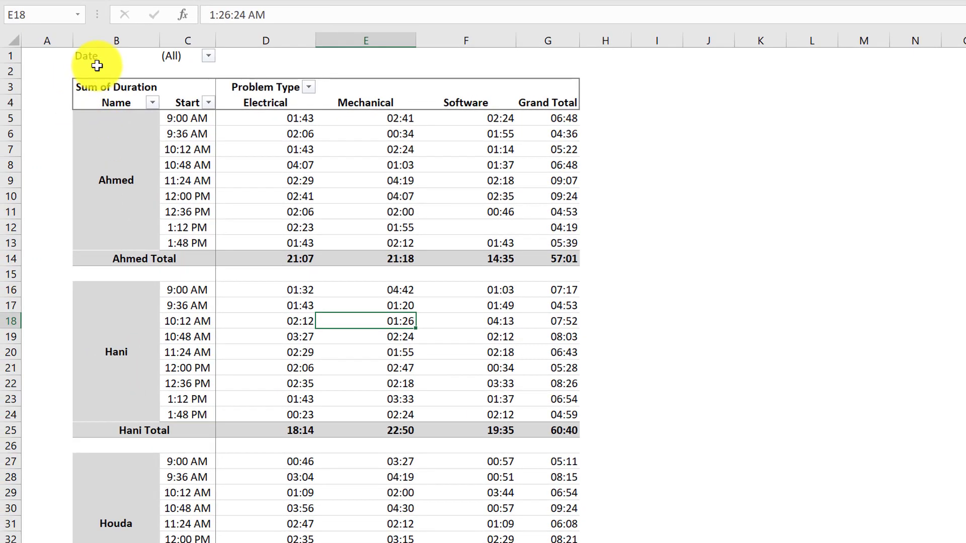
- Insert an empty row above the Date filter in row 1
{"action": "left_click", "coordinate": [13, 58]}
{"action": "right_click", "coordinate": [14, 59]}
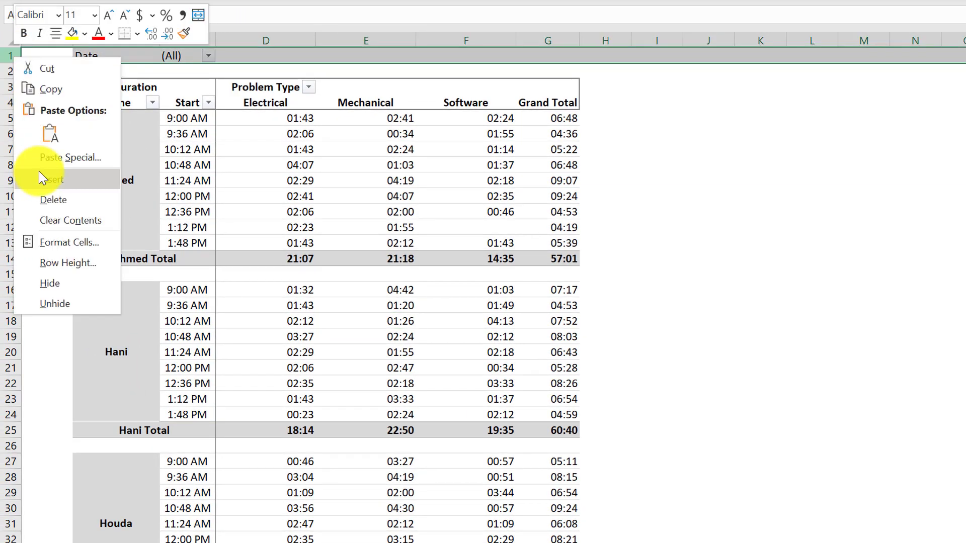
{"action": "left_click", "coordinate": [38, 174]}
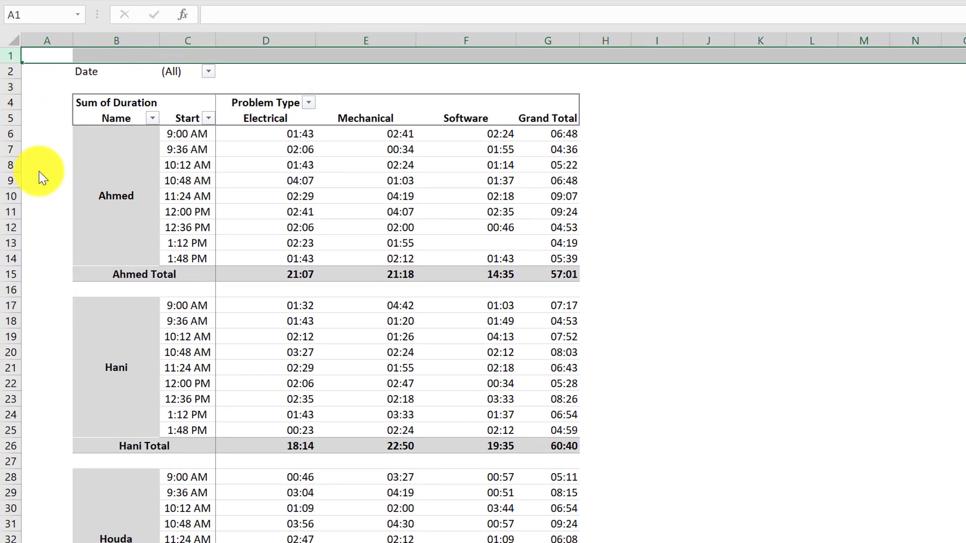
- Filter the PivotTable report by Date to show only 9/20/2016
{"action": "left_click", "coordinate": [101, 72]}
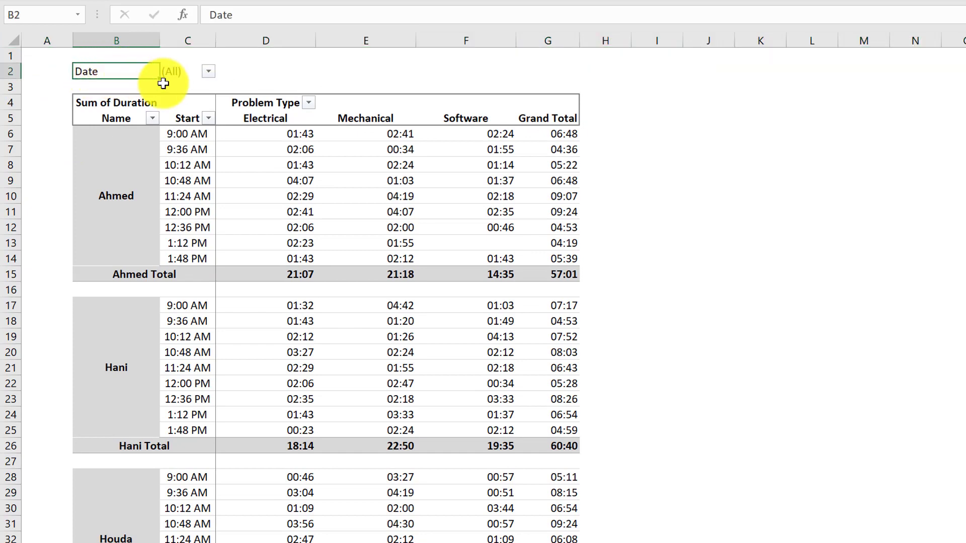
{"action": "left_click", "coordinate": [209, 72]}
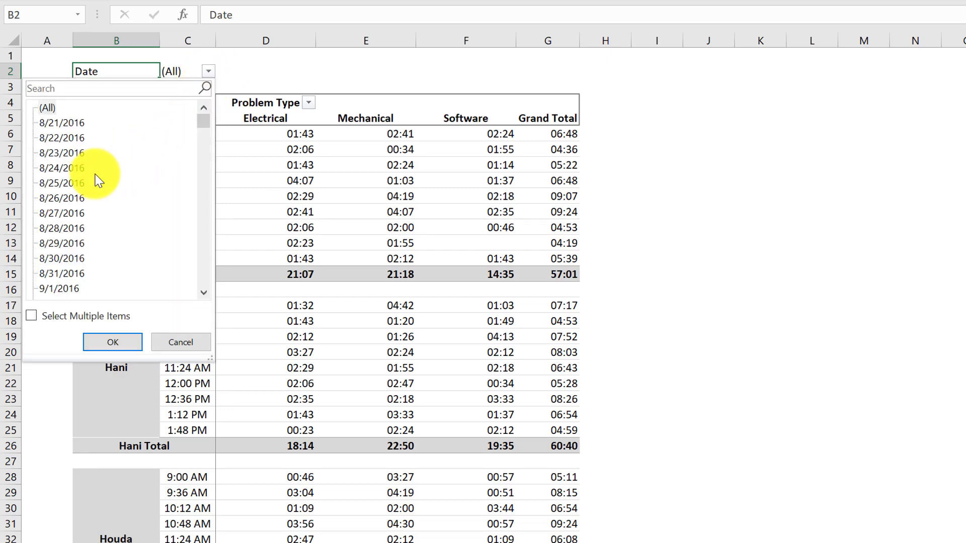
{"action": "scroll", "coordinate": [97, 203], "scroll_direction": "down", "scroll_amount": 1}
{"action": "scroll", "coordinate": [97, 204], "scroll_direction": "down", "scroll_amount": 7}
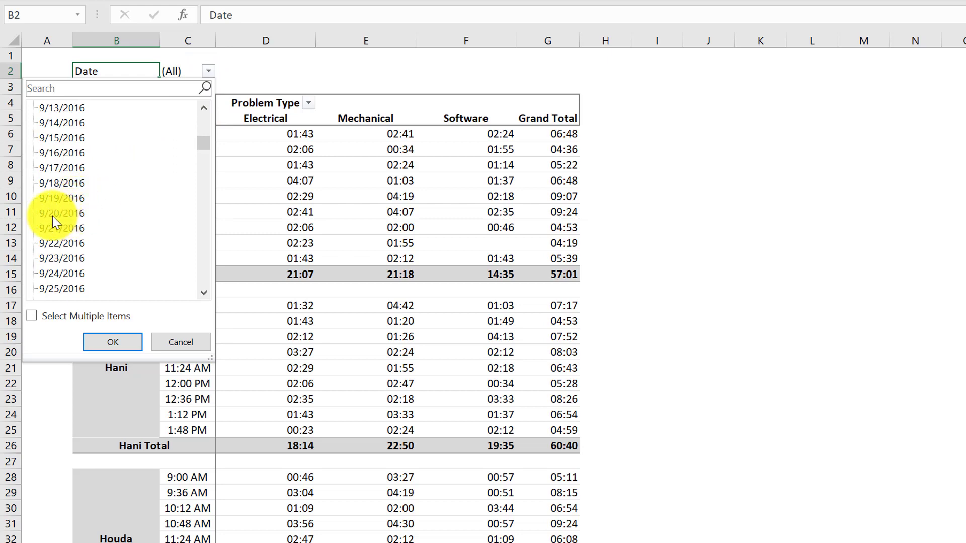
{"action": "left_click", "coordinate": [68, 216]}
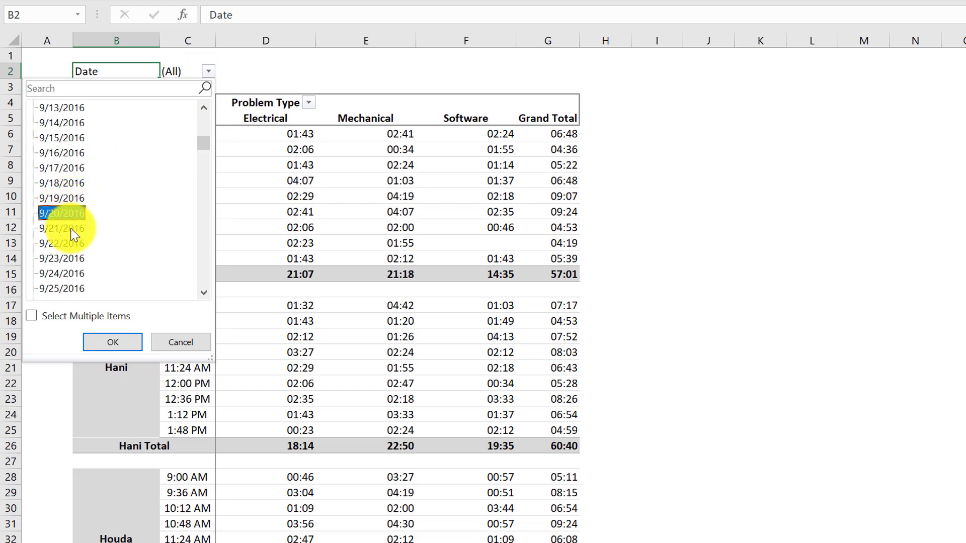
{"action": "left_click", "coordinate": [106, 346]}
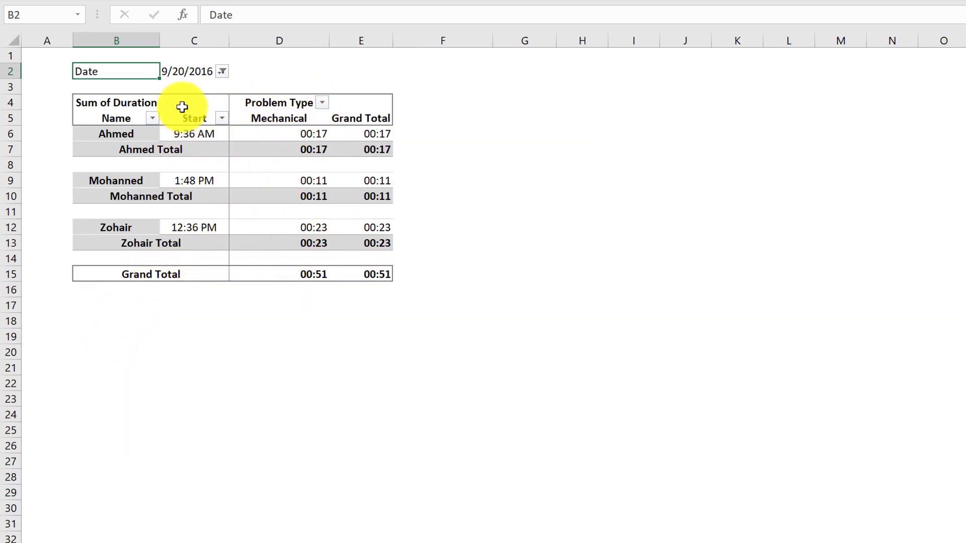
- Filter the PivotTable report by Date to 8/21/2016, and switch the filter to 8/28/2016
{"action": "left_click", "coordinate": [222, 71]}
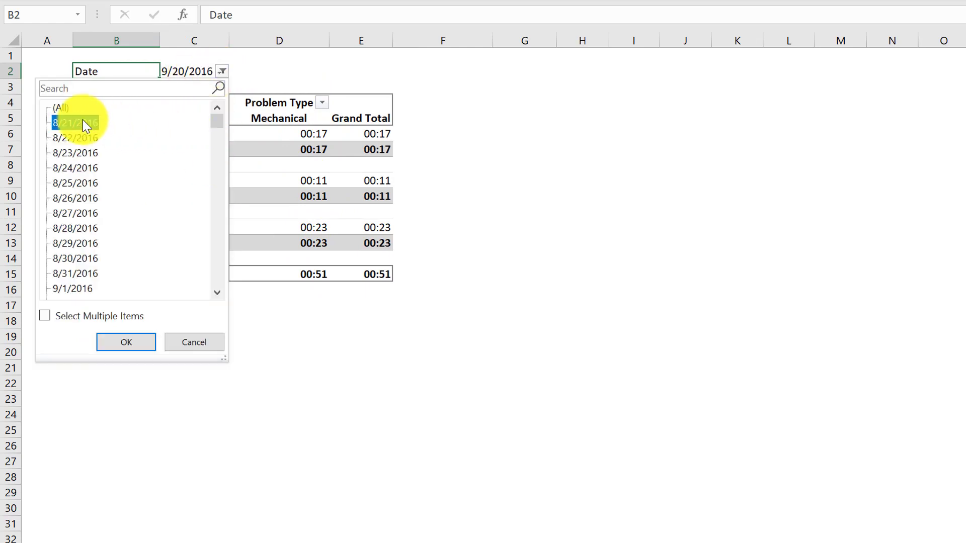
{"action": "left_click", "coordinate": [127, 344]}
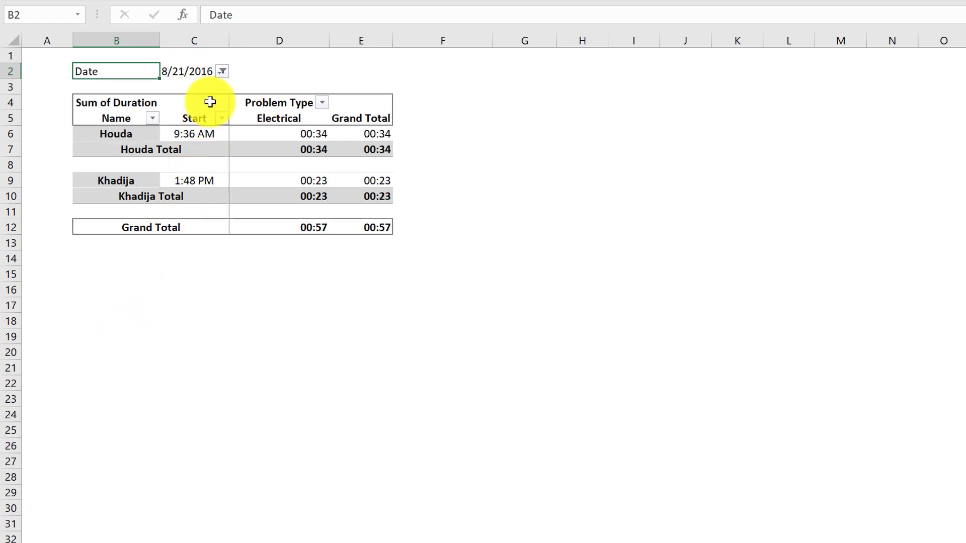
{"action": "left_click", "coordinate": [222, 70]}
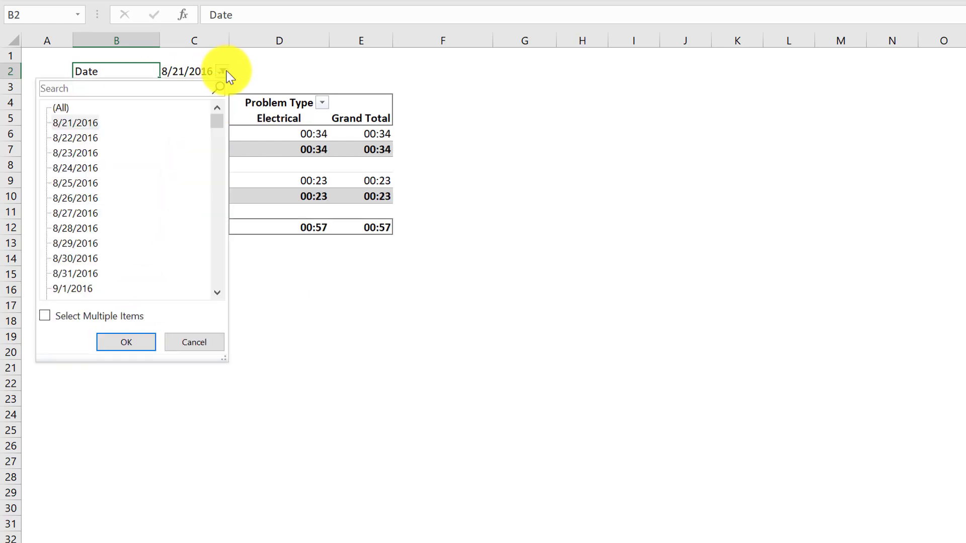
{"action": "left_click", "coordinate": [87, 228]}
{"action": "left_click", "coordinate": [127, 343]}
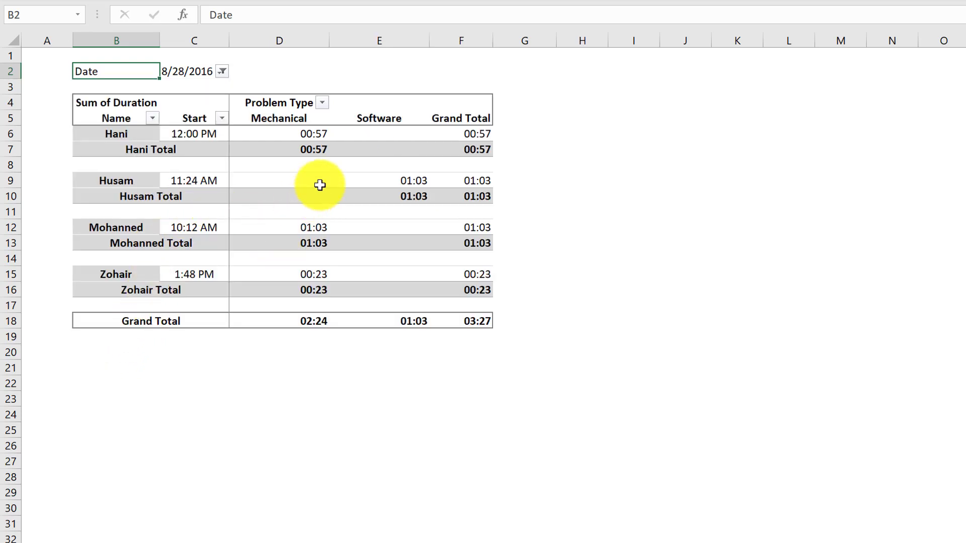
{"action": "mouse_move", "coordinate": [320, 185]}
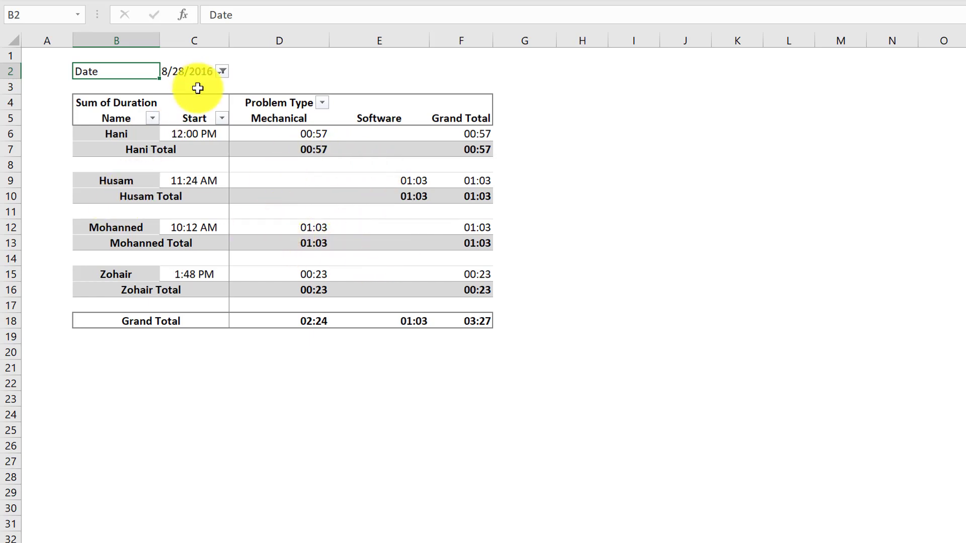
- Change the PivotTable's Date filter to show only 9/13/2016
{"action": "left_click", "coordinate": [221, 72]}
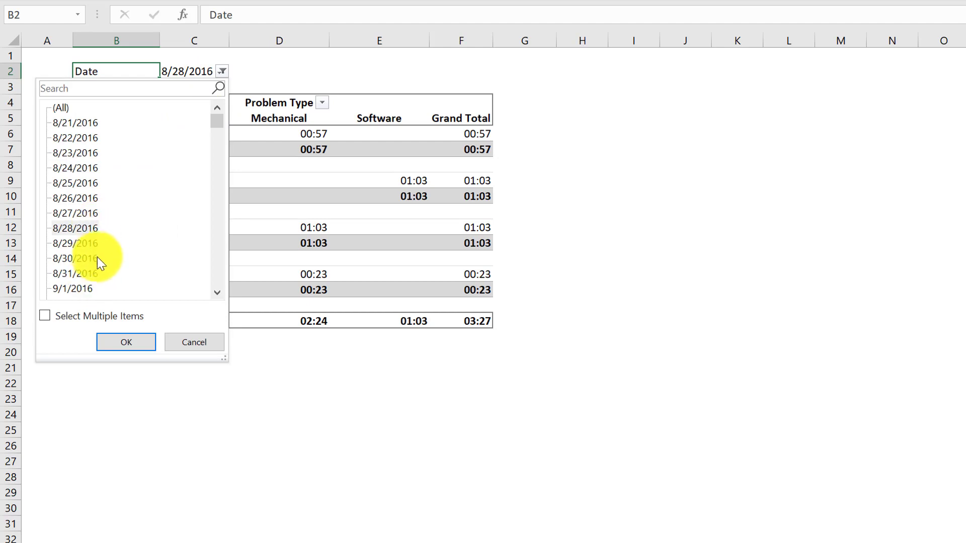
{"action": "scroll", "coordinate": [98, 258], "scroll_direction": "down", "scroll_amount": 5}
{"action": "left_click", "coordinate": [68, 244]}
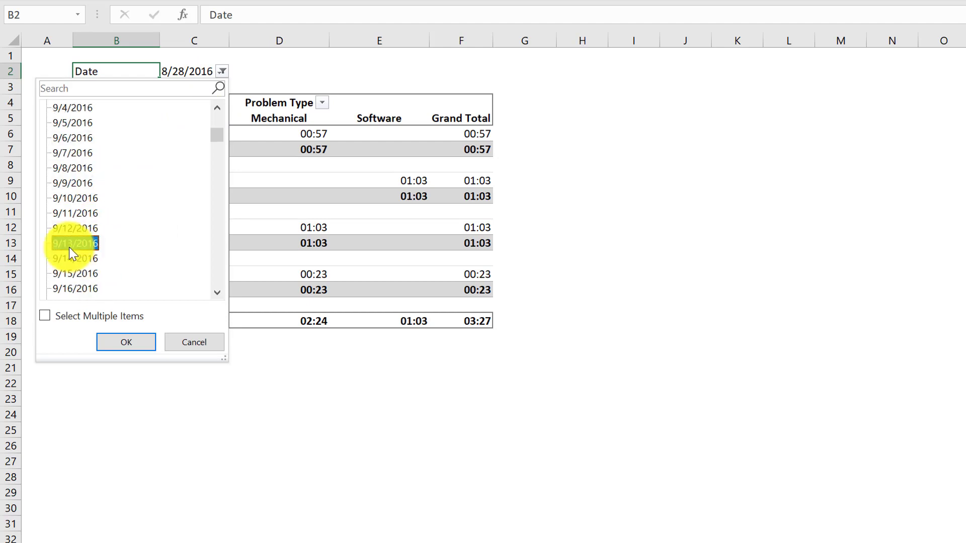
{"action": "left_click", "coordinate": [121, 344]}
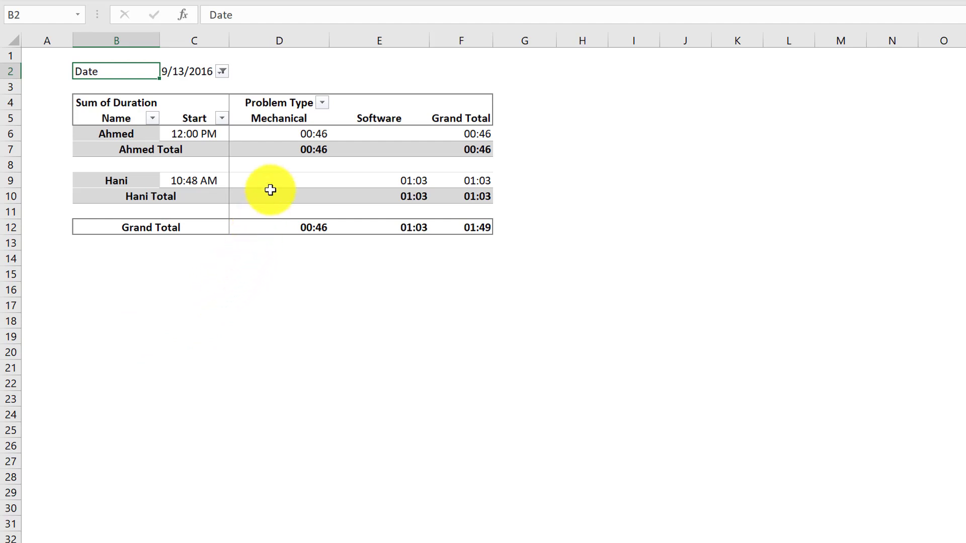
{"action": "mouse_move", "coordinate": [268, 184]}
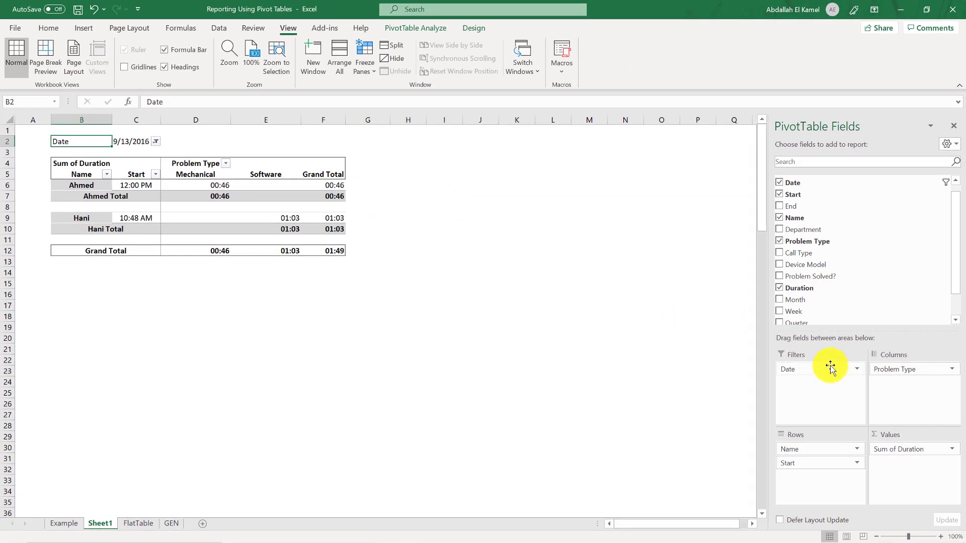
- Replace the Date field in the PivotTable's report filters with the Month field
{"action": "left_click_drag", "start_coordinate": [827, 367], "coordinate": [690, 340]}
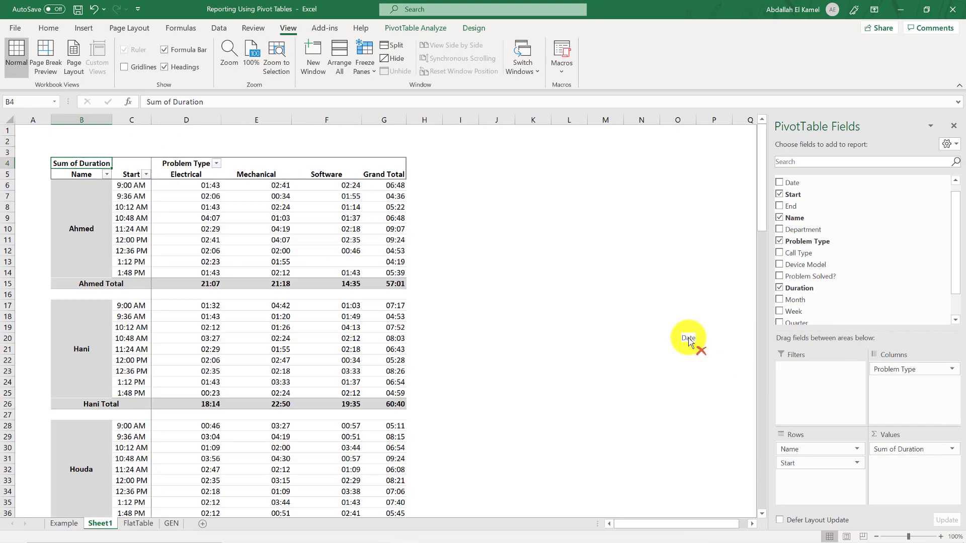
{"action": "scroll", "coordinate": [918, 243], "scroll_direction": "down", "scroll_amount": 1}
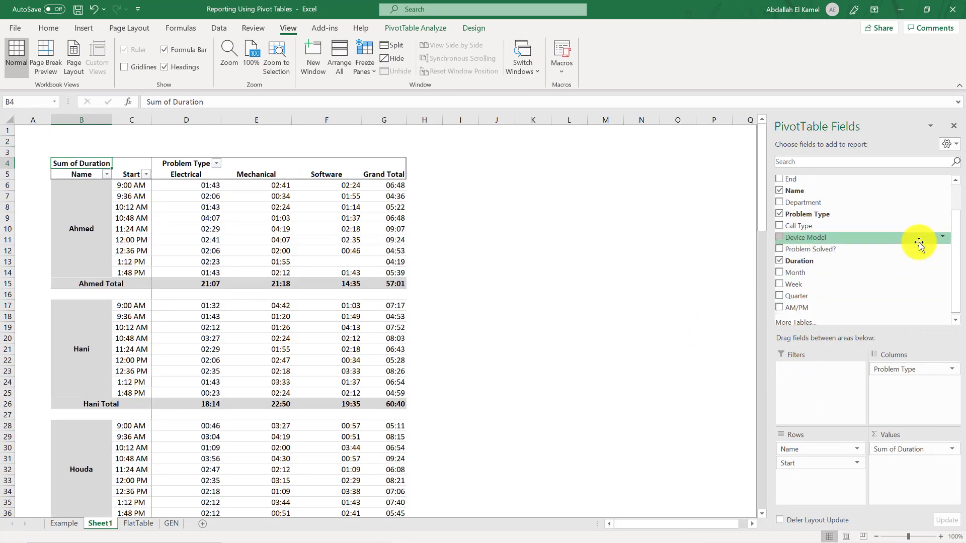
{"action": "scroll", "coordinate": [918, 250], "scroll_direction": "up", "scroll_amount": 1}
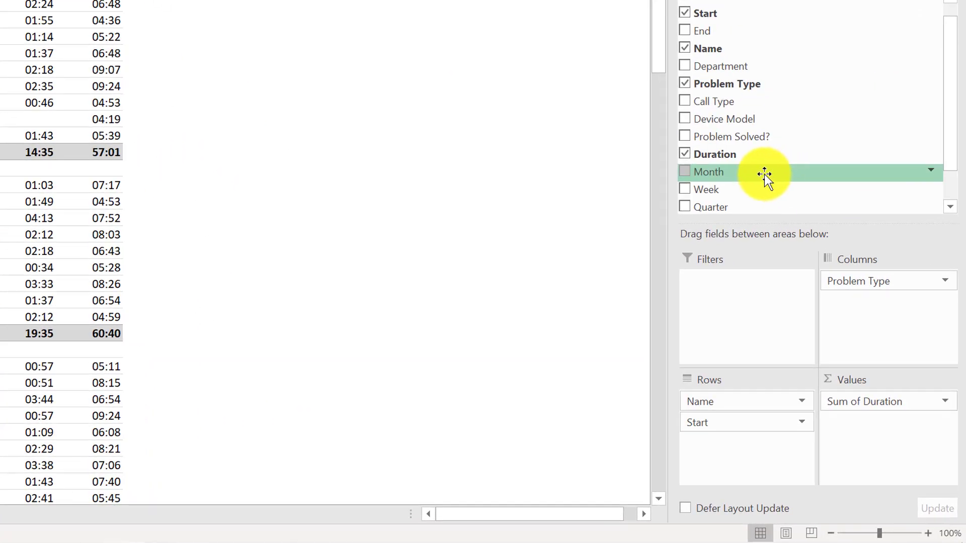
{"action": "left_click_drag", "start_coordinate": [765, 175], "coordinate": [735, 291]}
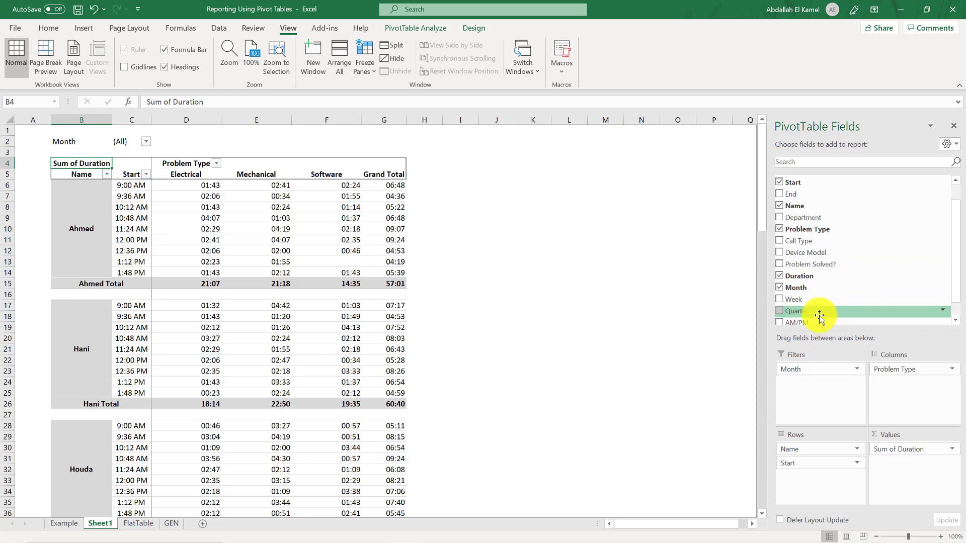
- Add a new column headed Year after the AM/PM column of the source table on the FlatTable sheet
{"action": "scroll", "coordinate": [831, 306], "scroll_direction": "down", "scroll_amount": 1}
{"action": "scroll", "coordinate": [831, 305], "scroll_direction": "up", "scroll_amount": 2}
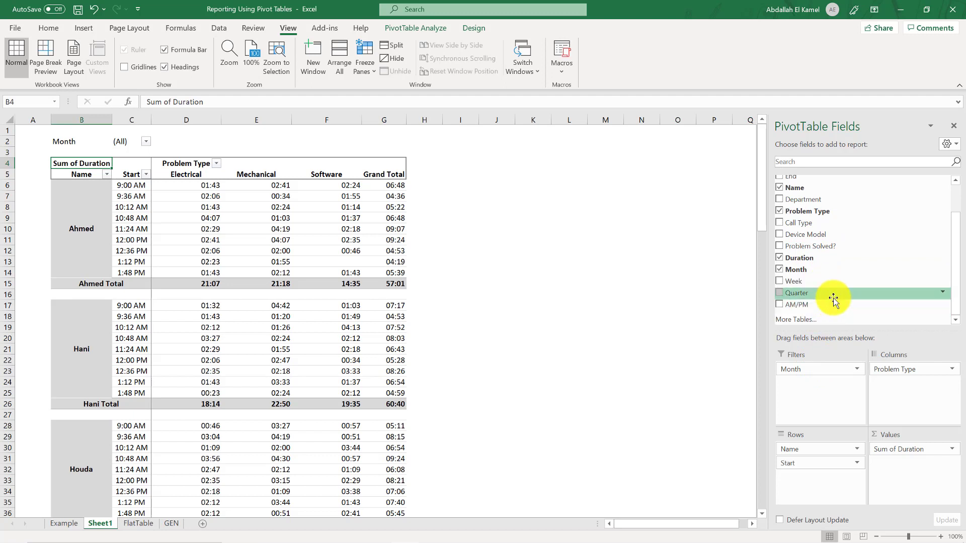
{"action": "scroll", "coordinate": [834, 299], "scroll_direction": "down", "scroll_amount": 1}
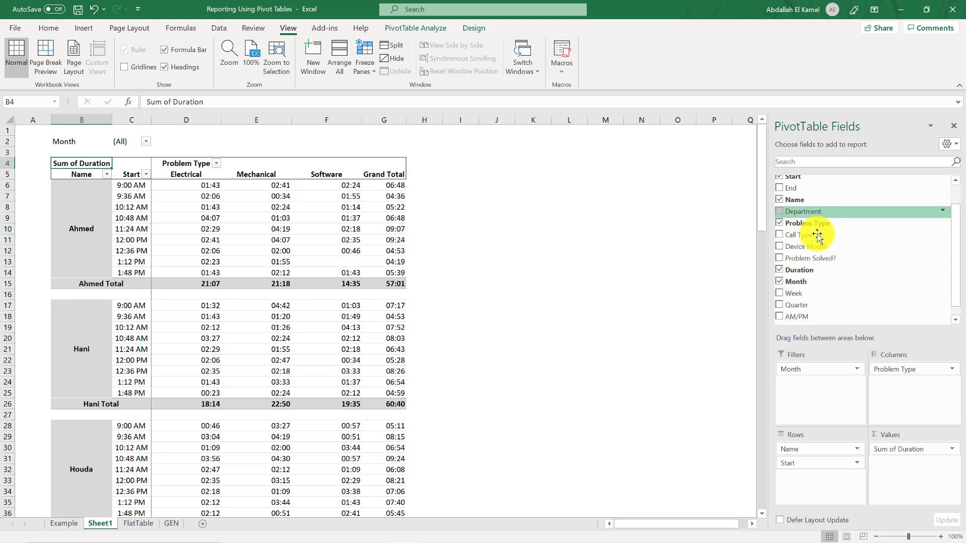
{"action": "left_click", "coordinate": [135, 524]}
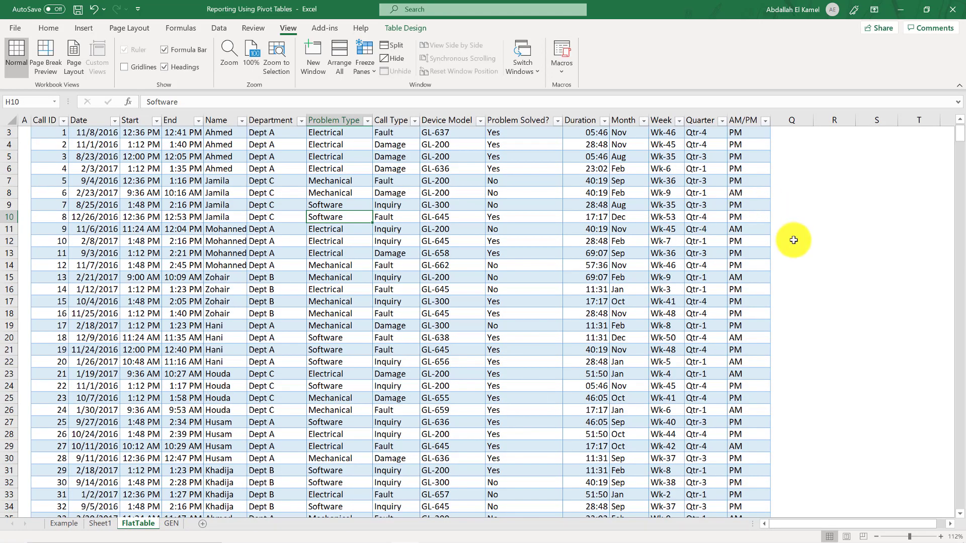
{"action": "scroll", "coordinate": [793, 237], "scroll_direction": "up", "scroll_amount": 1}
{"action": "left_click", "coordinate": [787, 143]}
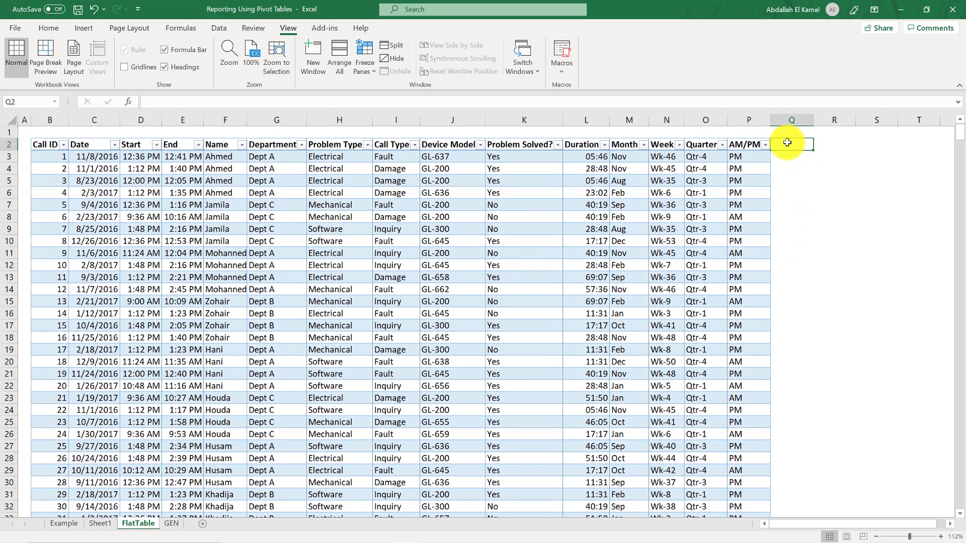
{"action": "type", "text": "Ye"}
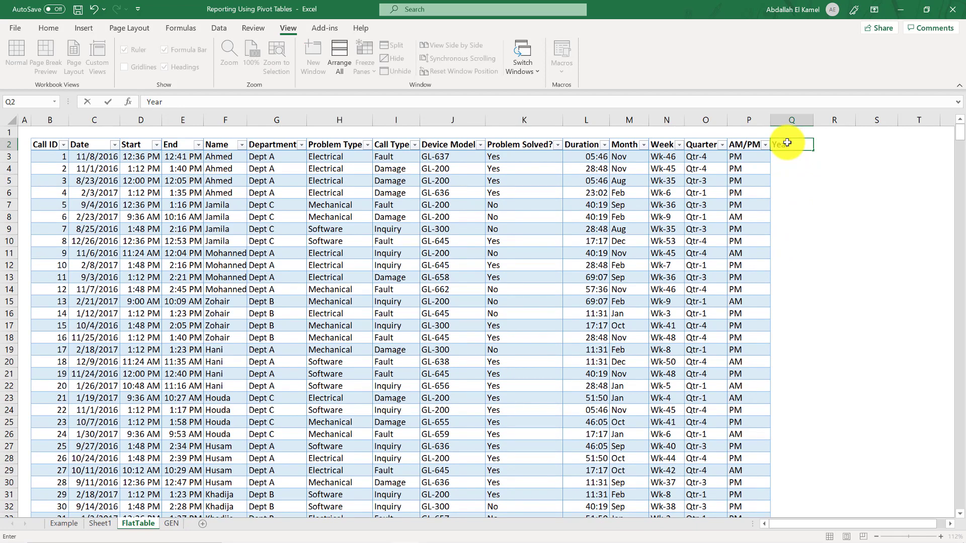
{"action": "type", "text": "ar"}
{"action": "key", "text": "Return"}
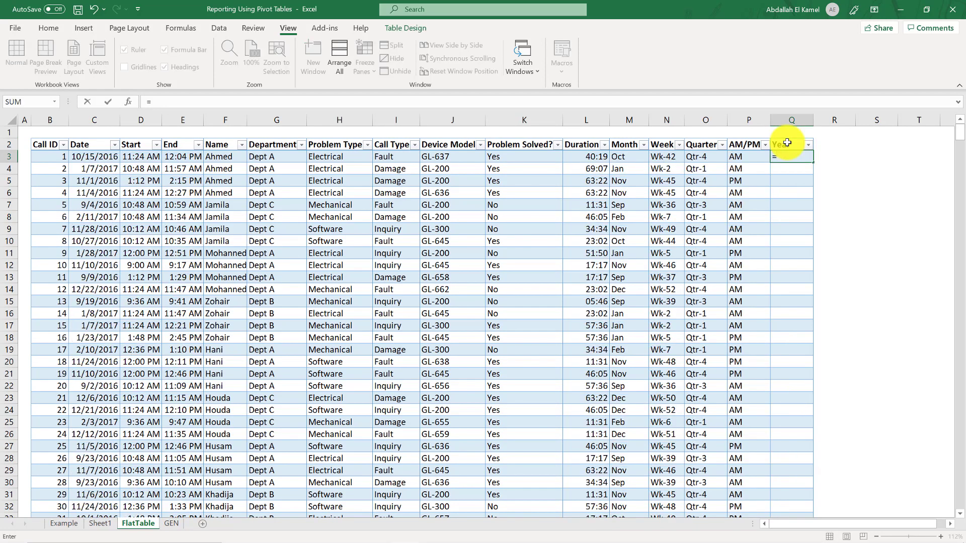
{"action": "type", "text": "=TEXT("}
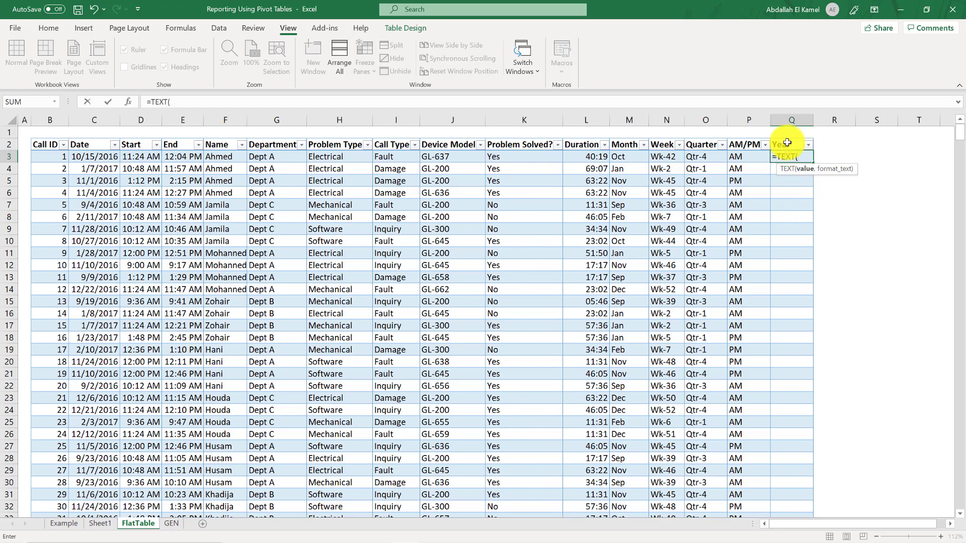
{"action": "left_click", "coordinate": [103, 156]}
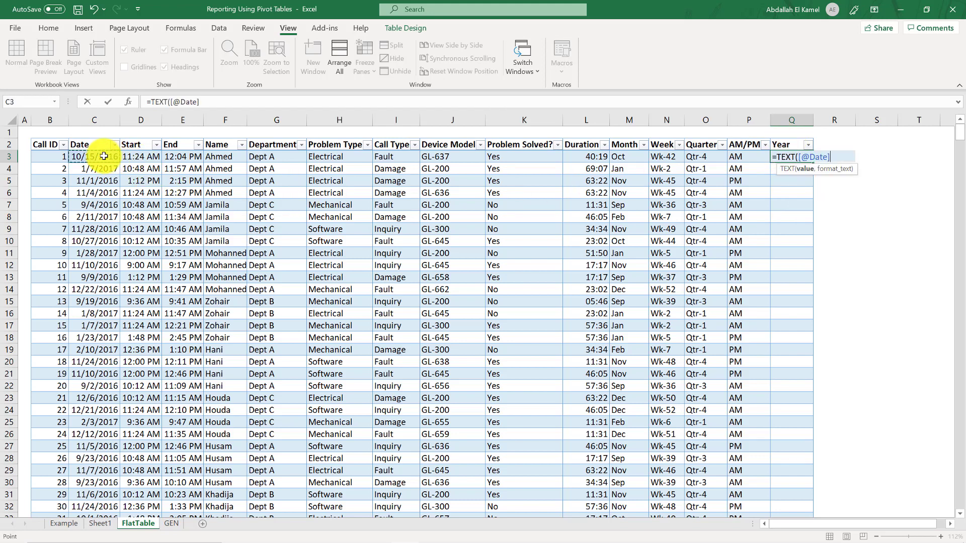
{"action": "type", "text": ",\"yy"}
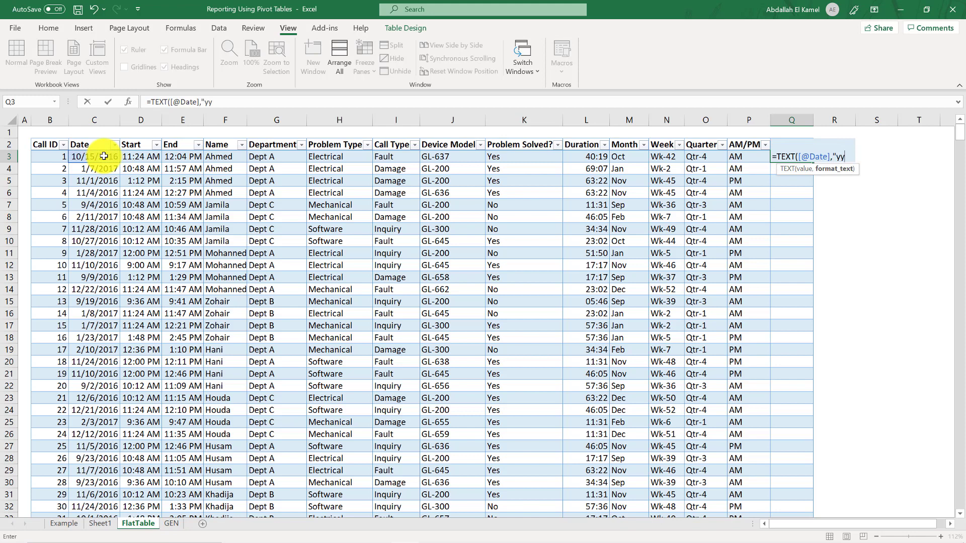
{"action": "type", "text": "yy\")"}
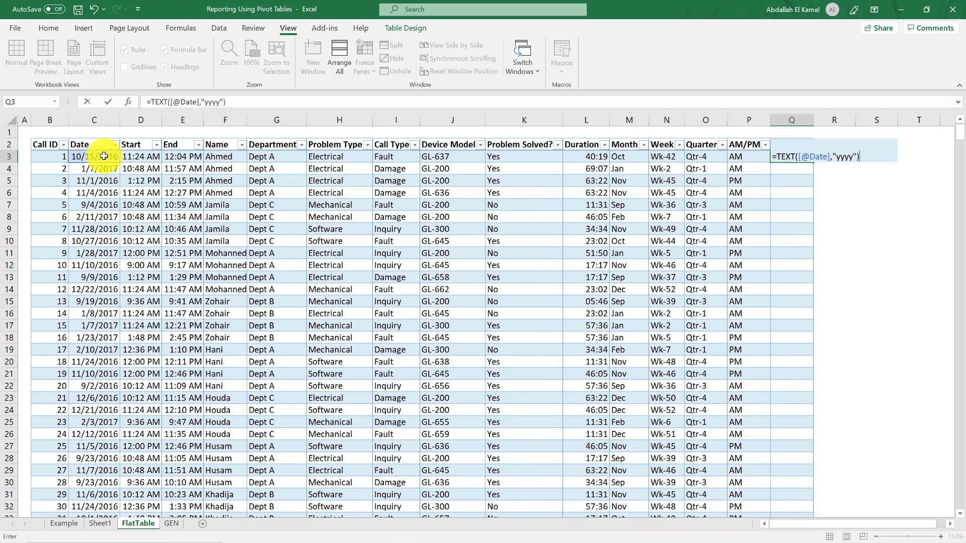
{"action": "key", "text": "Return"}
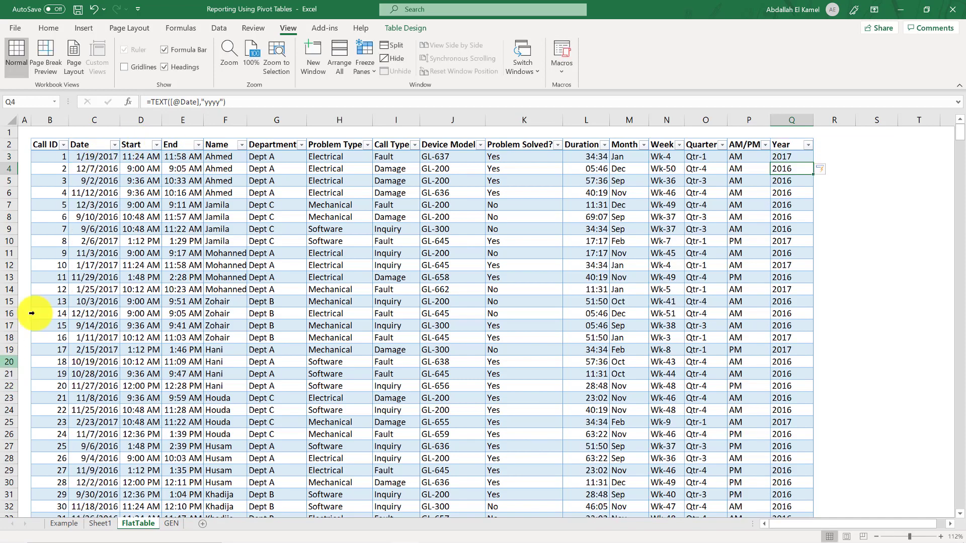
- Refresh the PivotTable on Sheet1 so its field list includes the new Year column
{"action": "left_click", "coordinate": [99, 523]}
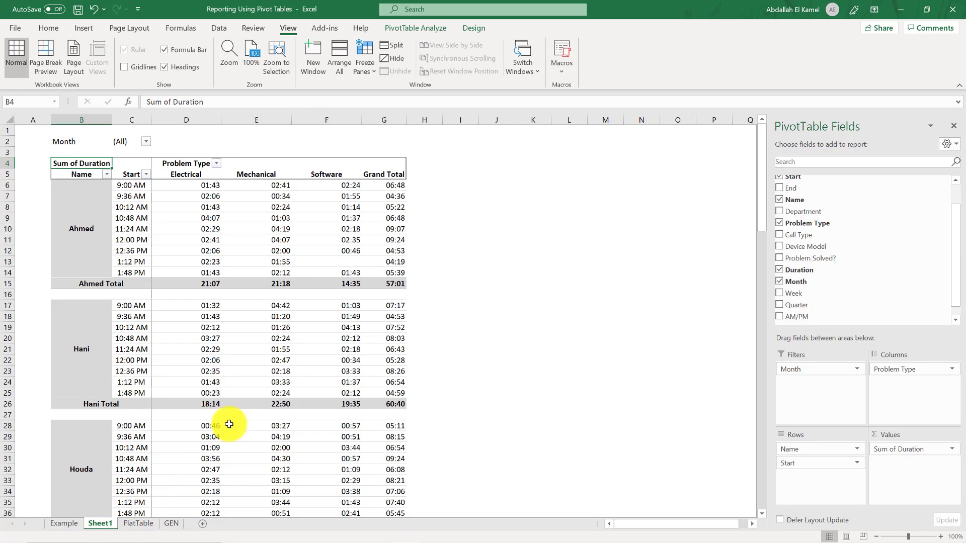
{"action": "left_click", "coordinate": [282, 272]}
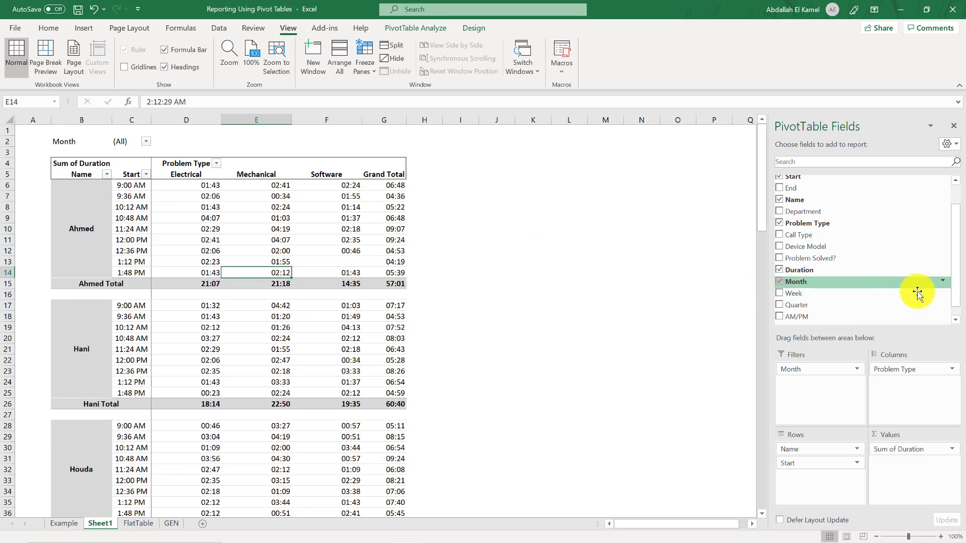
{"action": "scroll", "coordinate": [956, 315], "scroll_direction": "down", "scroll_amount": 1}
{"action": "mouse_move", "coordinate": [958, 317]}
{"action": "left_mouse_down"}
{"action": "mouse_move", "coordinate": [955, 252]}
{"action": "mouse_move", "coordinate": [961, 300]}
{"action": "left_mouse_up"}
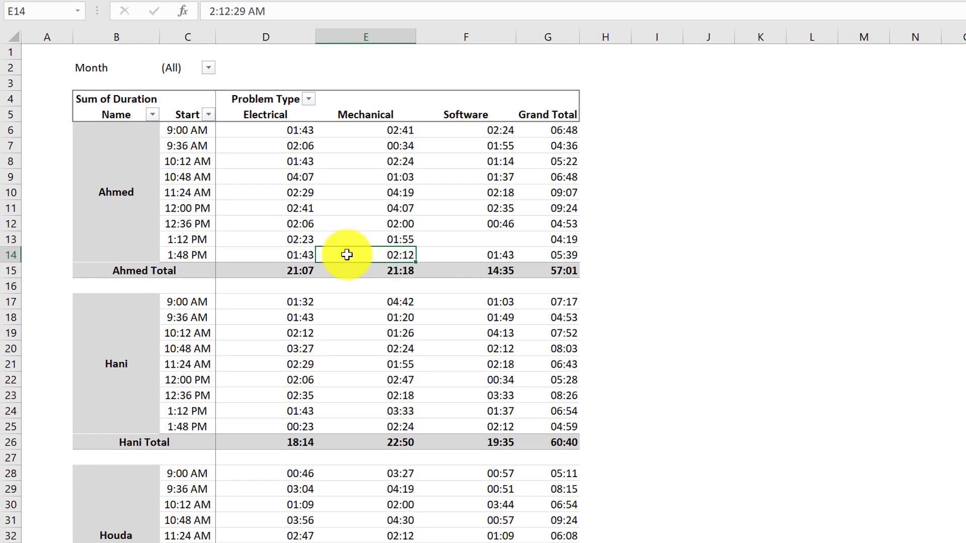
{"action": "right_click", "coordinate": [347, 255]}
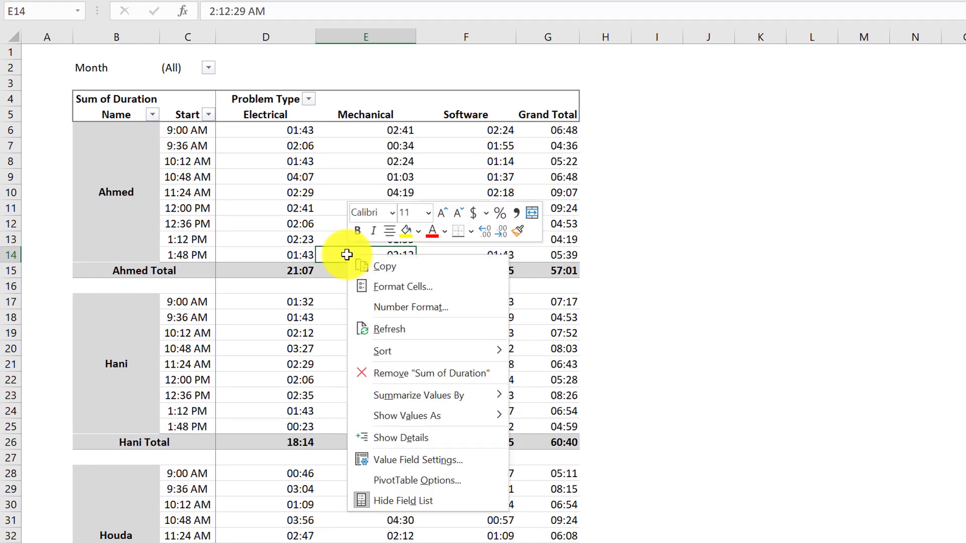
{"action": "left_click", "coordinate": [389, 329]}
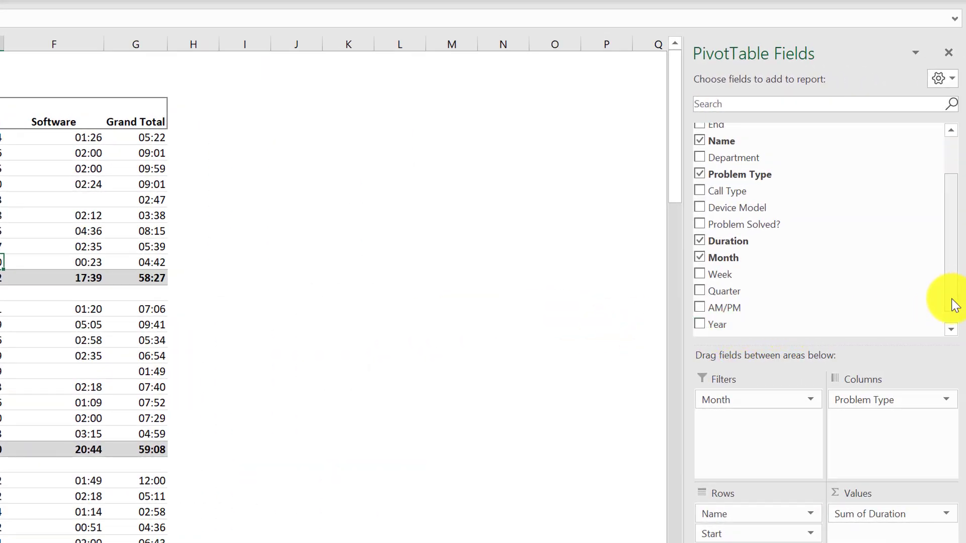
- Add the Year field above Month in the report filters and filter the PivotTable to 2016
{"action": "scroll", "coordinate": [950, 301], "scroll_direction": "down", "scroll_amount": 1}
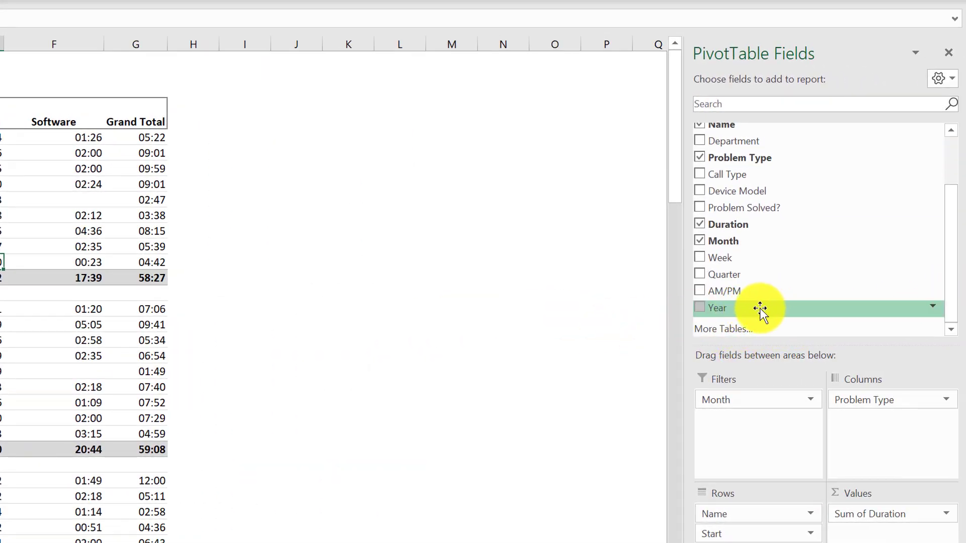
{"action": "left_click_drag", "start_coordinate": [760, 307], "coordinate": [770, 393]}
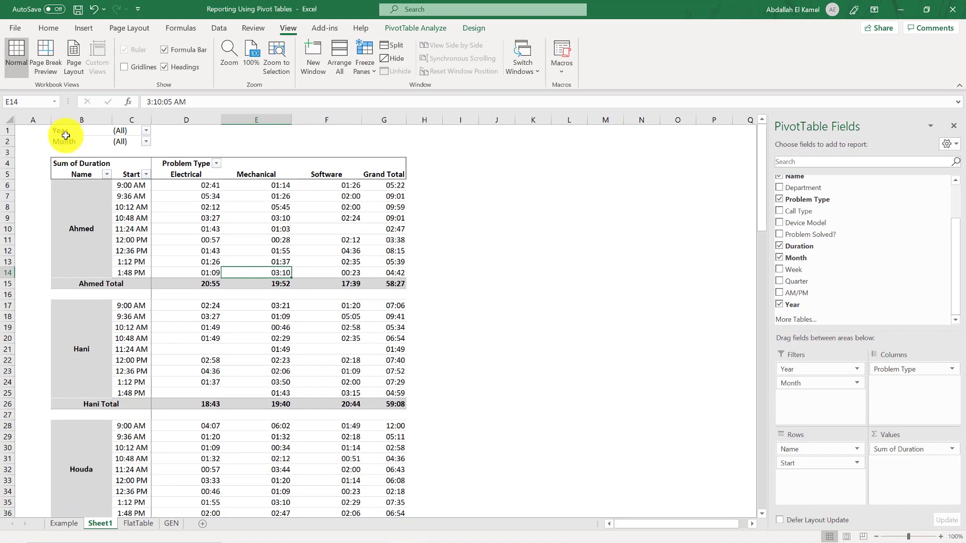
{"action": "left_click", "coordinate": [146, 131]}
{"action": "left_click", "coordinate": [37, 166]}
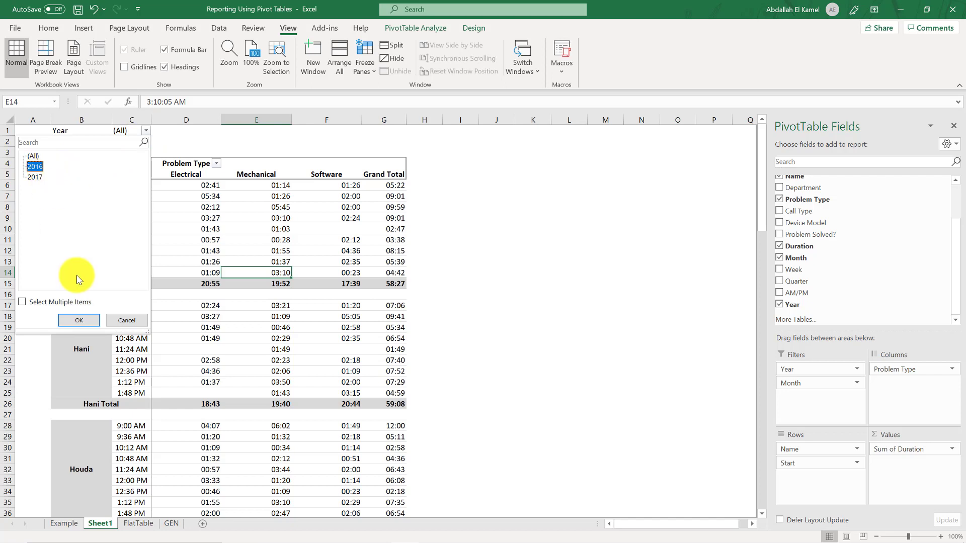
{"action": "left_click", "coordinate": [79, 321]}
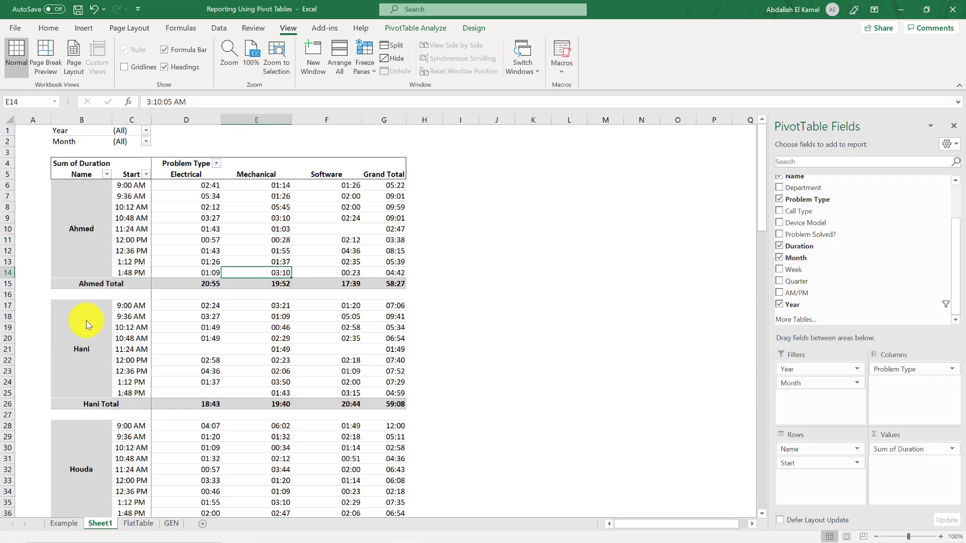
- Filter the PivotTable report by Month to show only Dec
{"action": "left_click", "coordinate": [146, 141]}
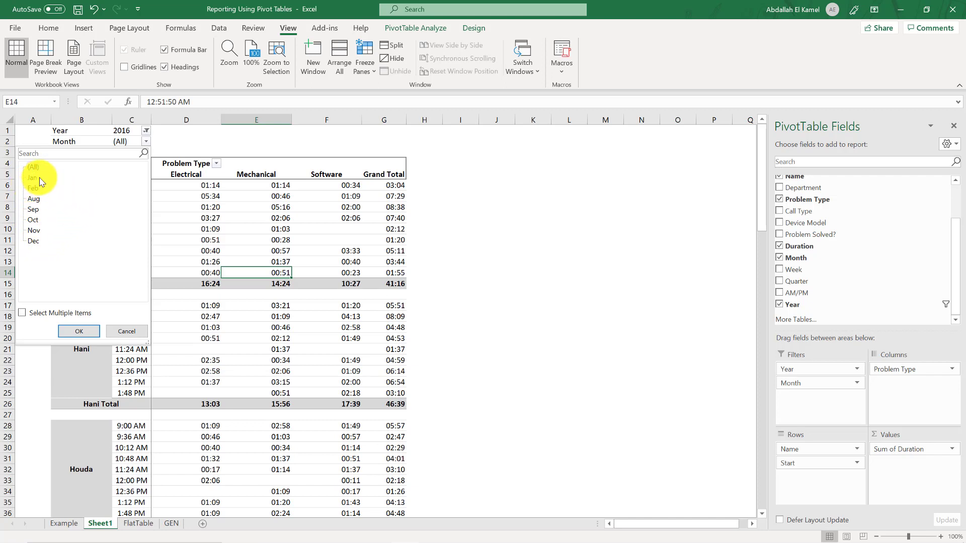
{"action": "left_click", "coordinate": [34, 241]}
{"action": "left_click", "coordinate": [79, 331]}
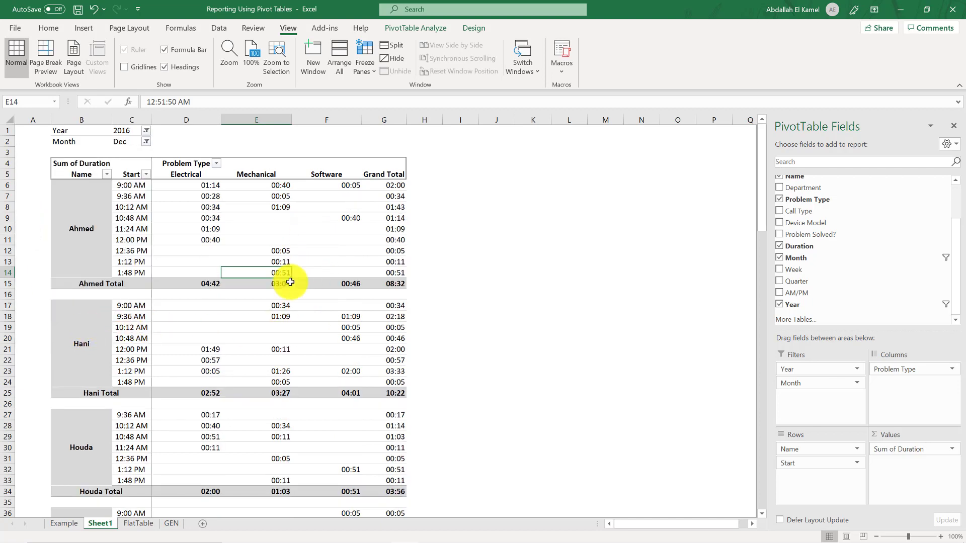
- Remove the Start field from the PivotTable rows so the durations are summarized by Name only
{"action": "scroll", "coordinate": [316, 331], "scroll_direction": "down", "scroll_amount": 8}
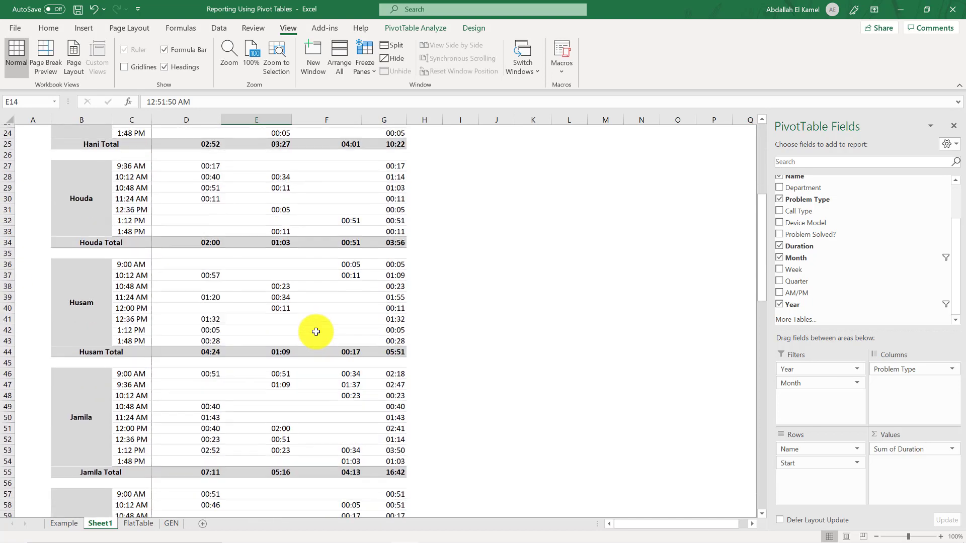
{"action": "scroll", "coordinate": [316, 331], "scroll_direction": "down", "scroll_amount": 10}
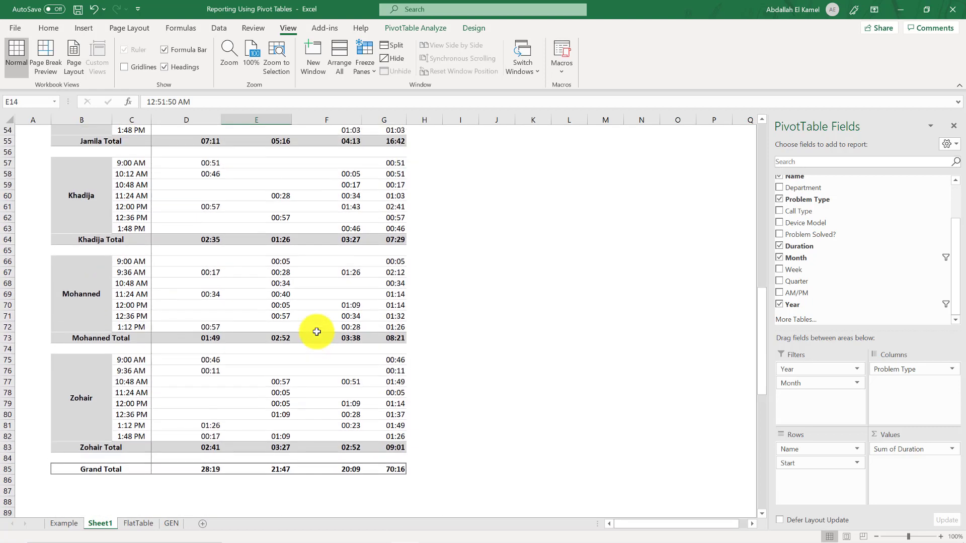
{"action": "scroll", "coordinate": [316, 332], "scroll_direction": "up", "scroll_amount": 18}
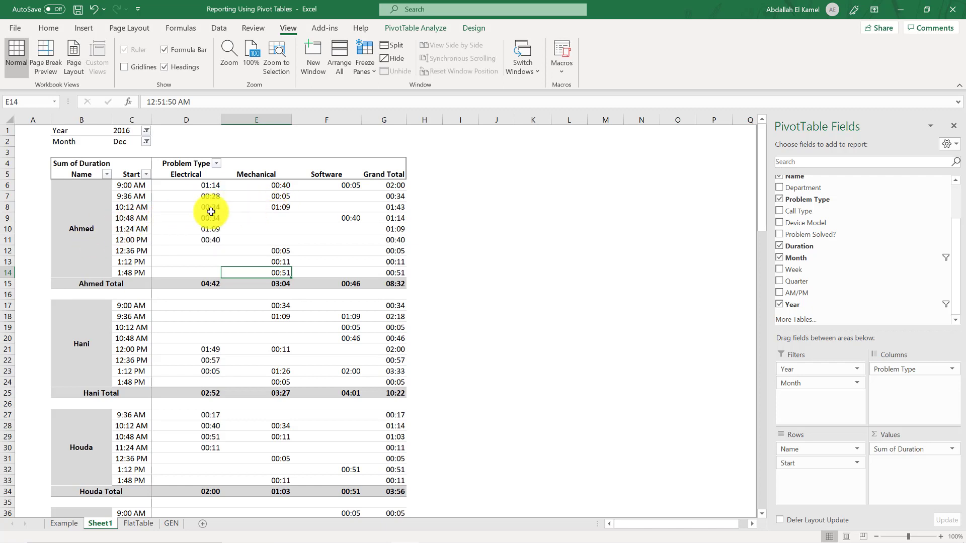
{"action": "mouse_move", "coordinate": [205, 211]}
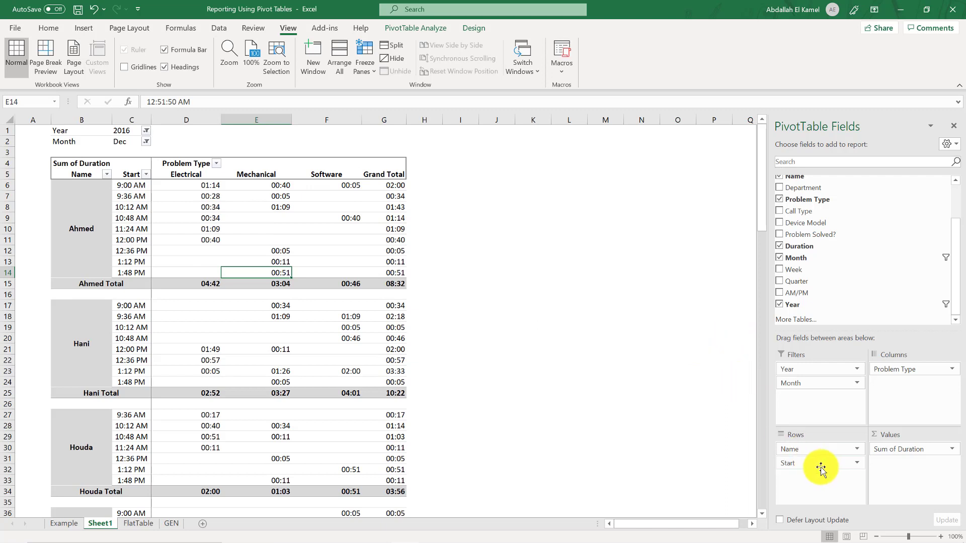
{"action": "left_click_drag", "start_coordinate": [822, 468], "coordinate": [689, 400]}
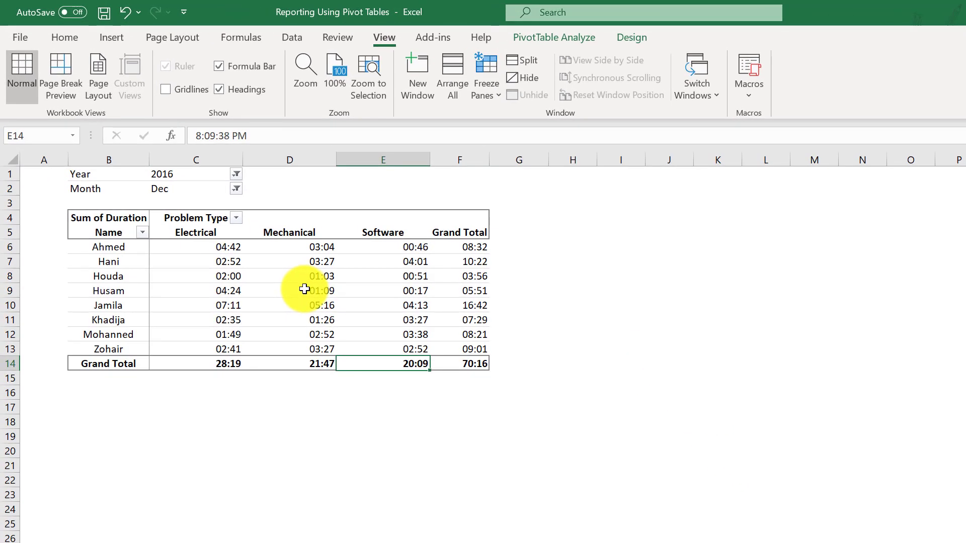
{"action": "left_click", "coordinate": [305, 288]}
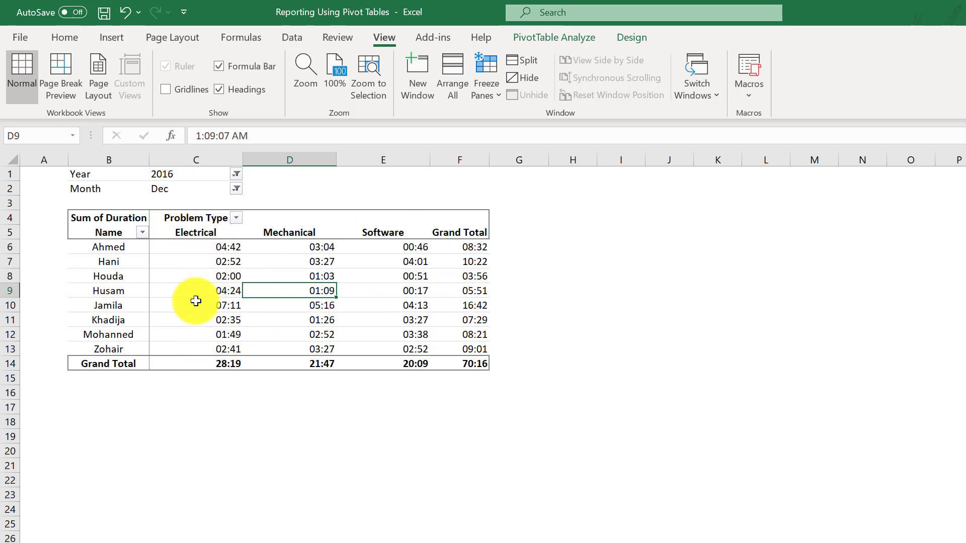
{"action": "mouse_move", "coordinate": [202, 365]}
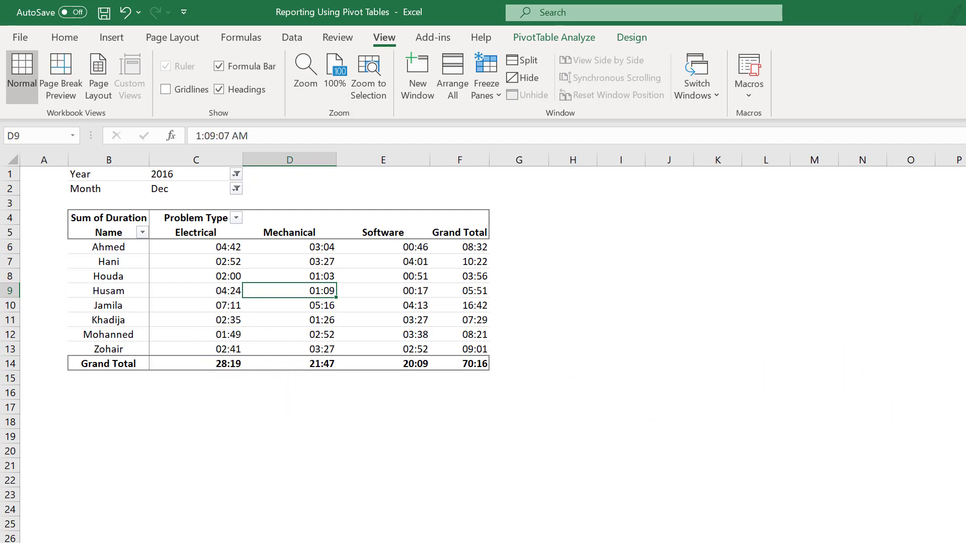
- Replace Sum of Duration with the Call ID field in the PivotTable values
{"action": "left_click_drag", "start_coordinate": [905, 449], "coordinate": [722, 378]}
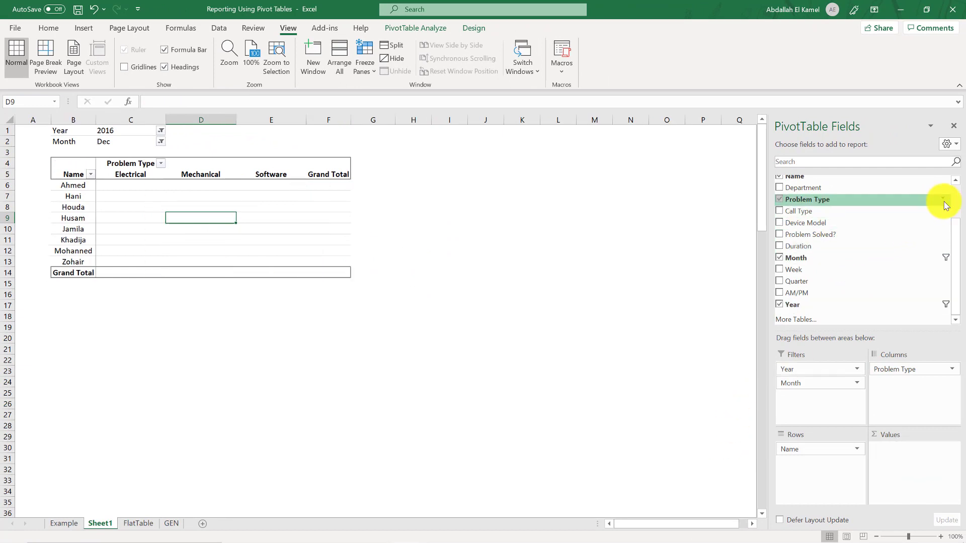
{"action": "scroll", "coordinate": [954, 208], "scroll_direction": "up", "scroll_amount": 2}
{"action": "left_click_drag", "start_coordinate": [793, 180], "coordinate": [900, 454]}
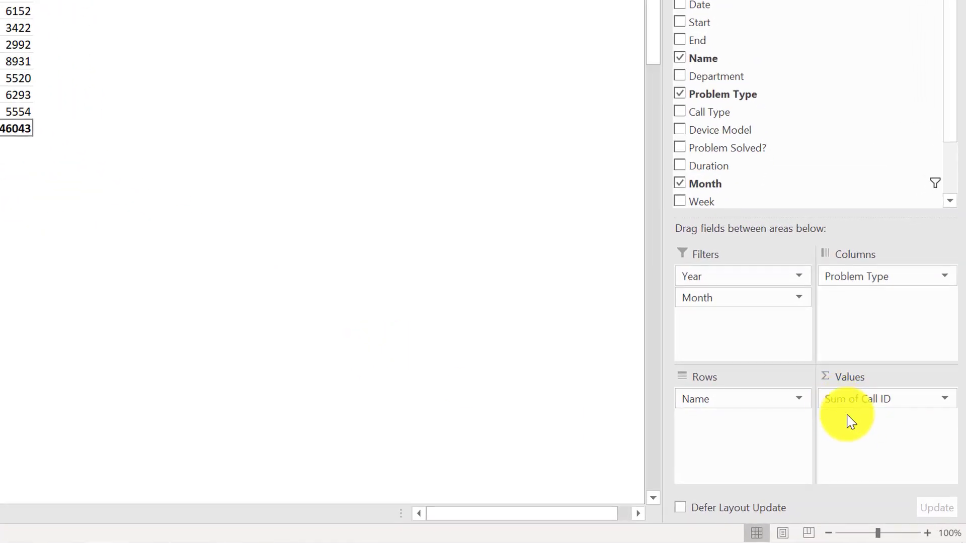
- Change the Call ID value field to summarize by Count
{"action": "left_click", "coordinate": [856, 399]}
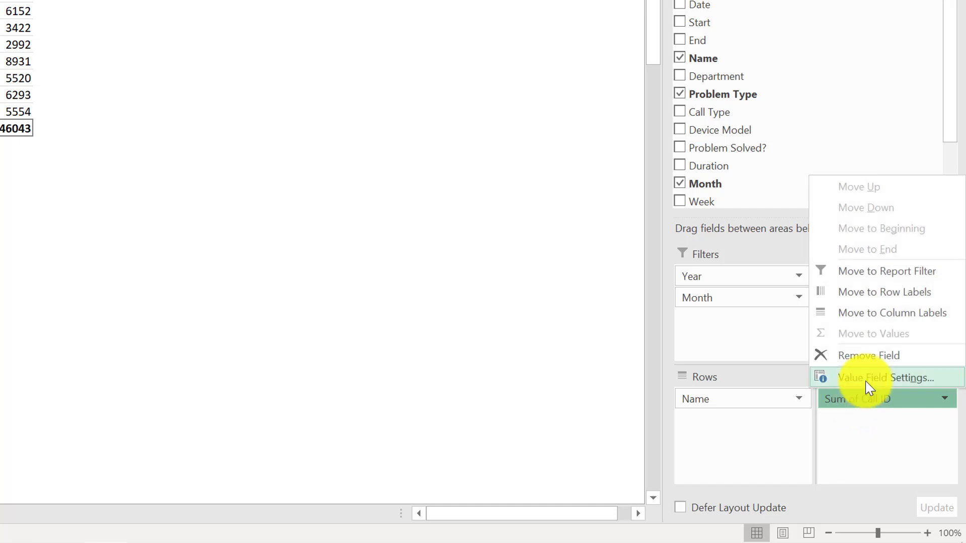
{"action": "left_click", "coordinate": [860, 379]}
{"action": "left_click", "coordinate": [214, 230]}
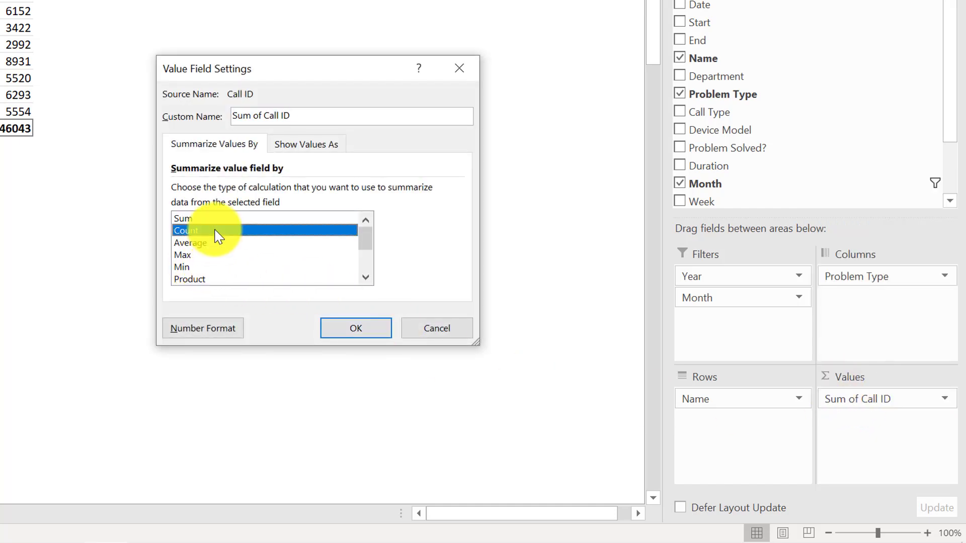
{"action": "left_click", "coordinate": [355, 328]}
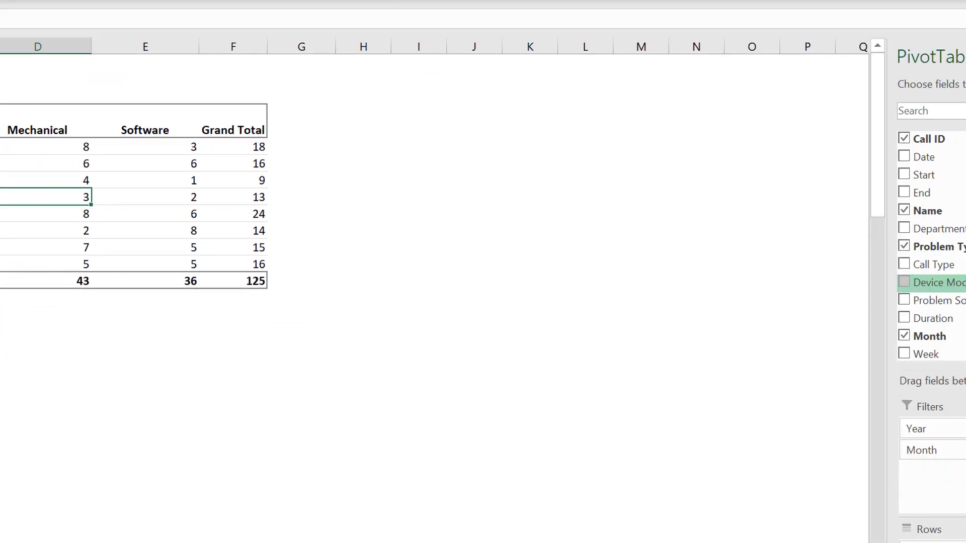
- Add the Problem Solved? field to the PivotTable rows below Name and review the call counts per person
{"action": "left_click_drag", "start_coordinate": [741, 198], "coordinate": [769, 474]}
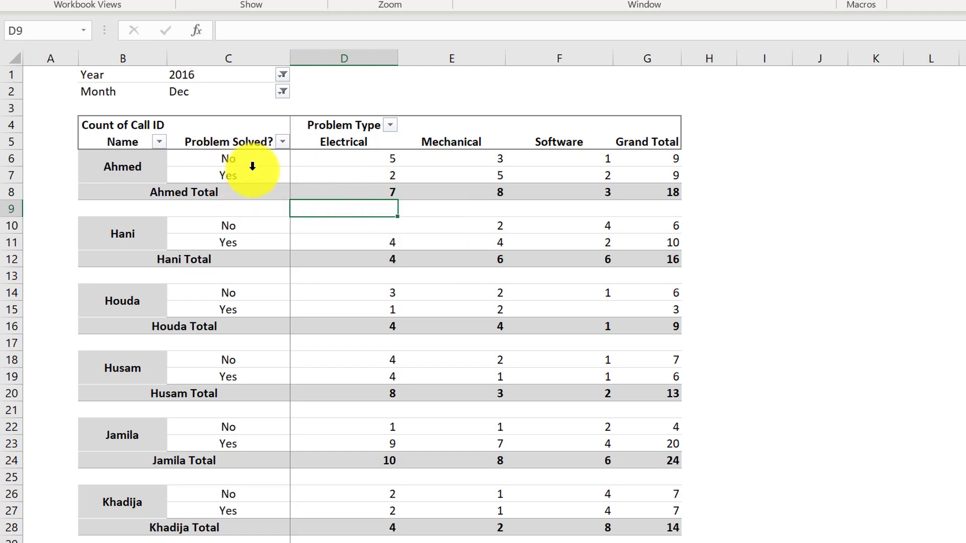
{"action": "mouse_move", "coordinate": [378, 174]}
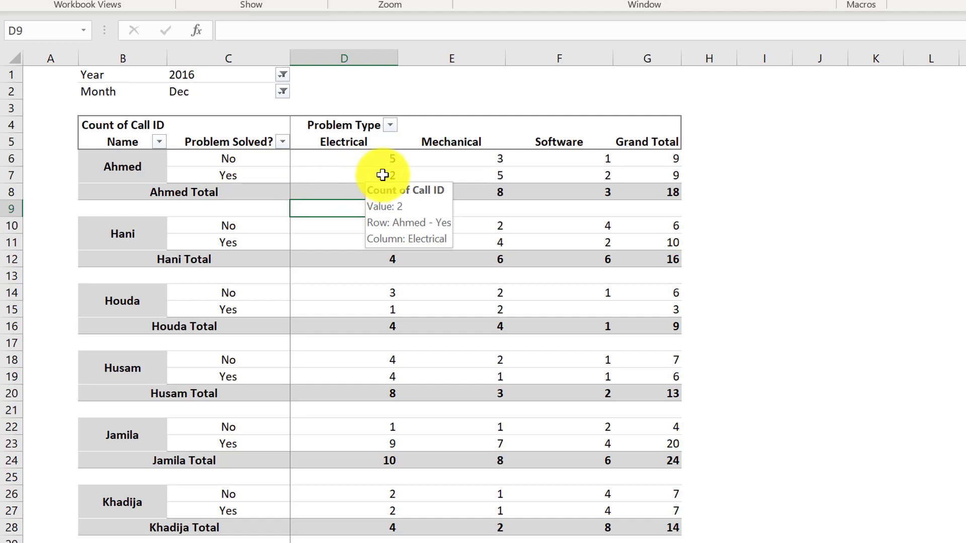
{"action": "mouse_move", "coordinate": [374, 155]}
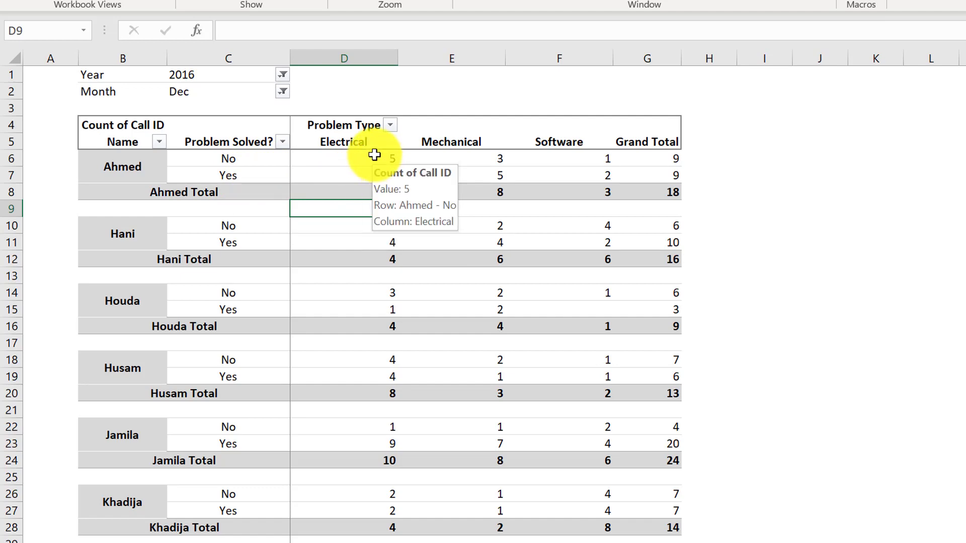
{"action": "scroll", "coordinate": [554, 179], "scroll_direction": "down", "scroll_amount": 2}
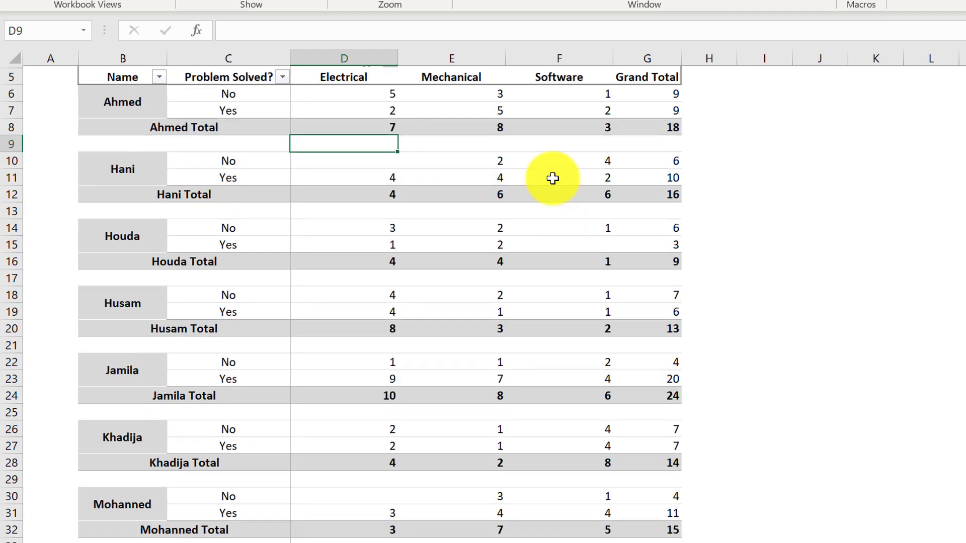
{"action": "scroll", "coordinate": [552, 179], "scroll_direction": "up", "scroll_amount": 2}
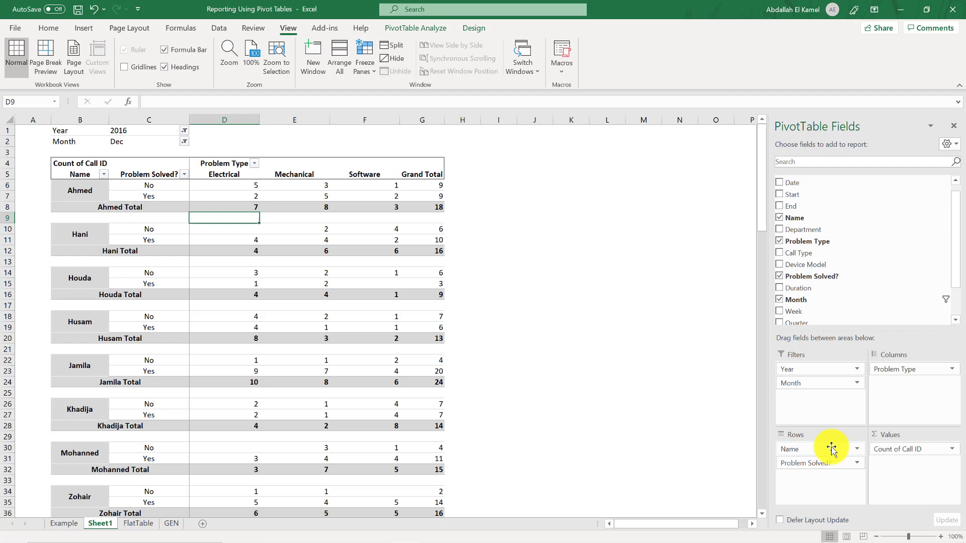
- Replace Name with the Department field above Problem Solved? in the PivotTable rows
{"action": "left_click_drag", "start_coordinate": [831, 448], "coordinate": [829, 452]}
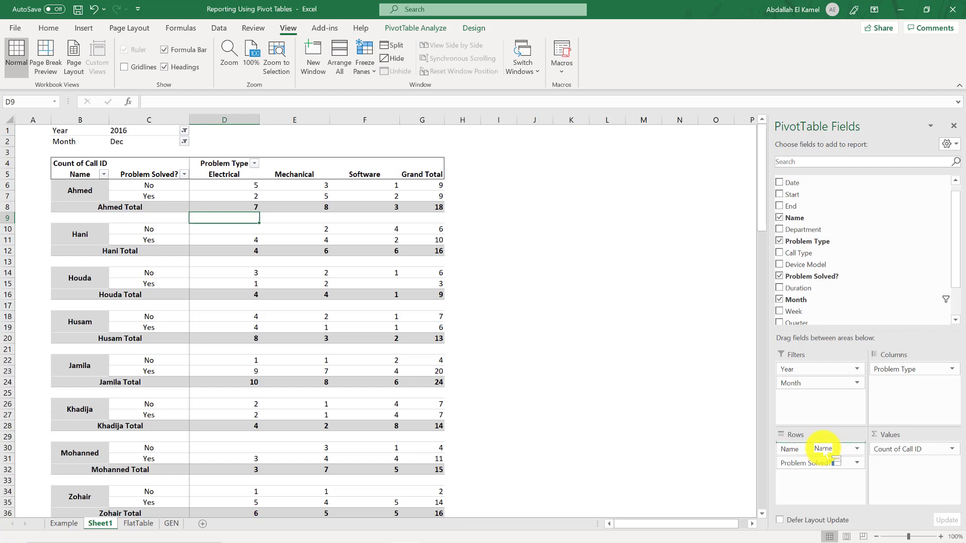
{"action": "left_click_drag", "start_coordinate": [819, 448], "coordinate": [690, 418]}
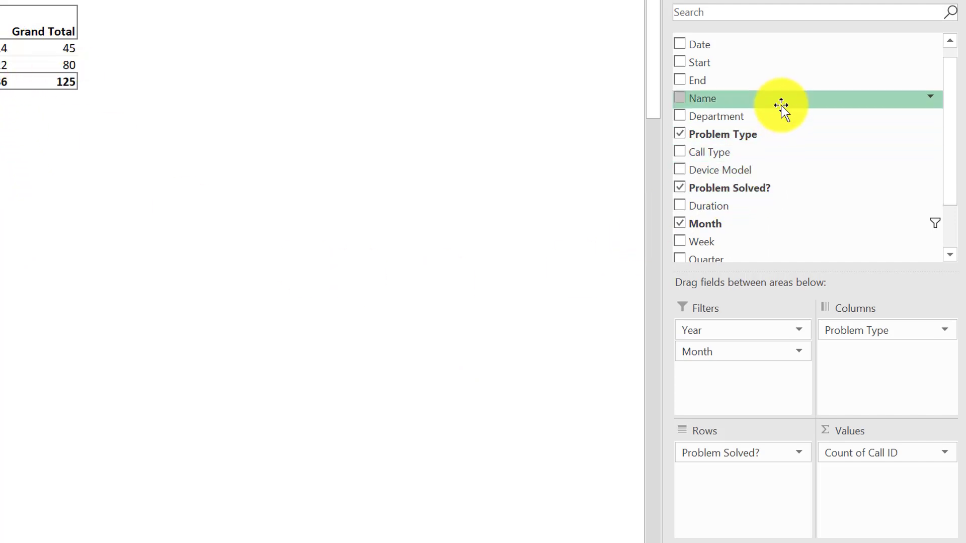
{"action": "left_click_drag", "start_coordinate": [814, 127], "coordinate": [739, 447]}
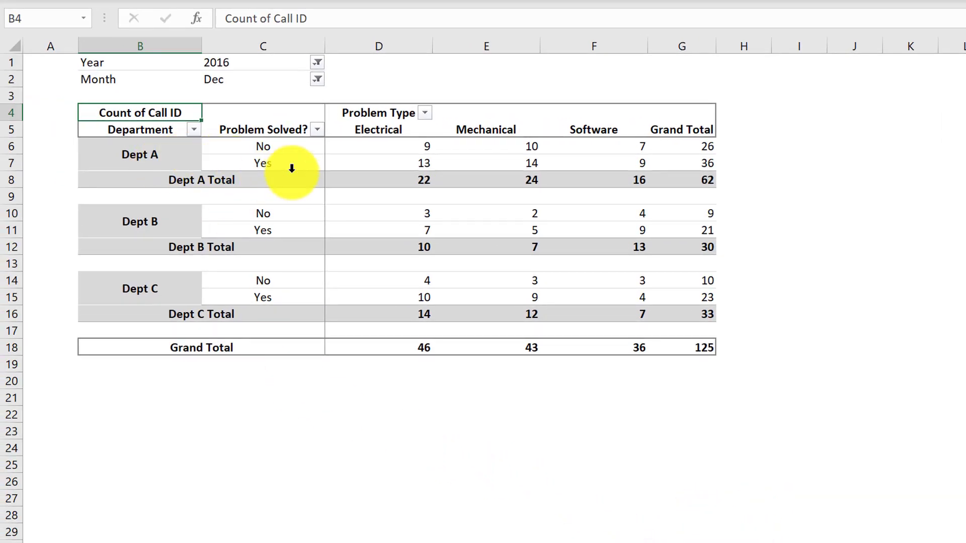
{"action": "mouse_move", "coordinate": [384, 181]}
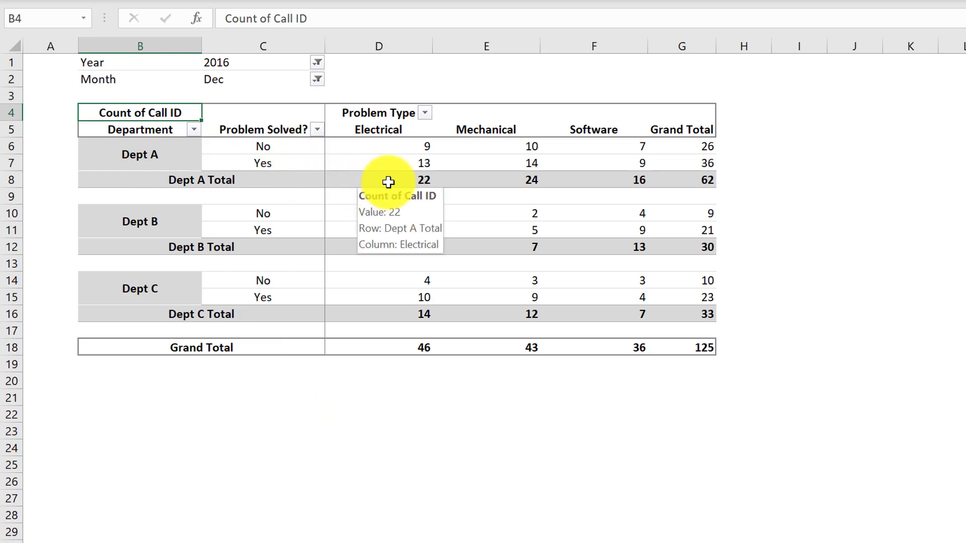